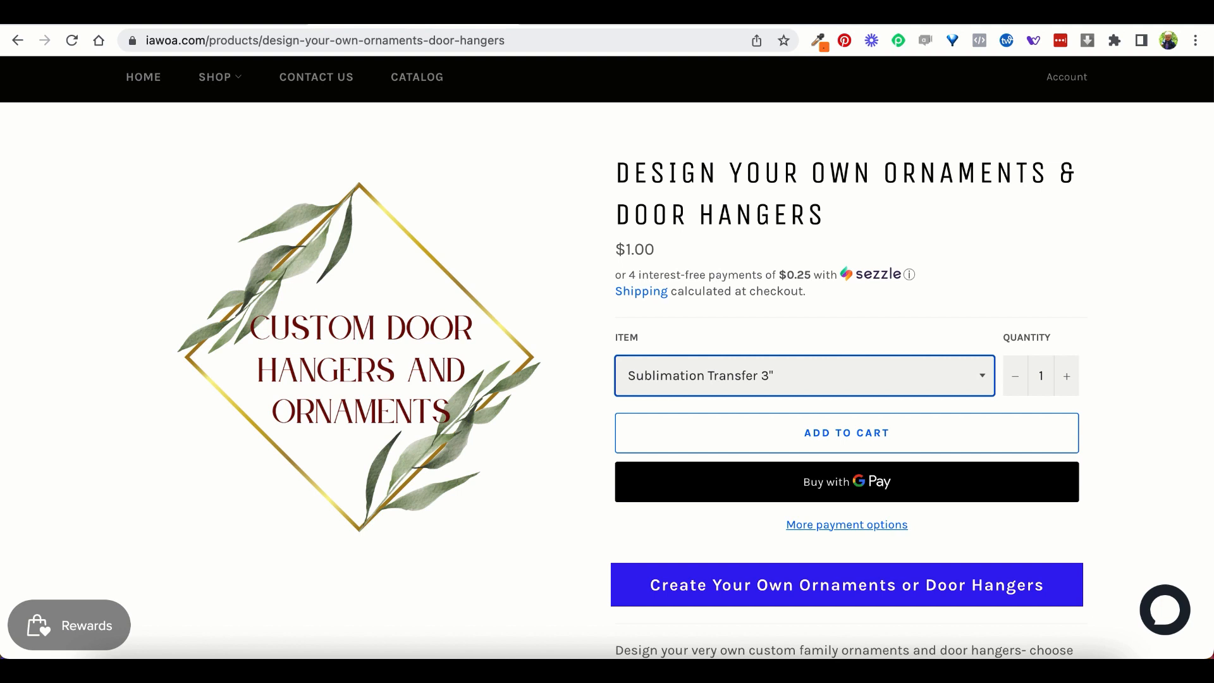
# Step: Switch to the Cuttly link list and open the cutt.ly/finishedornaments short link
pyautogui.click(218, 24)
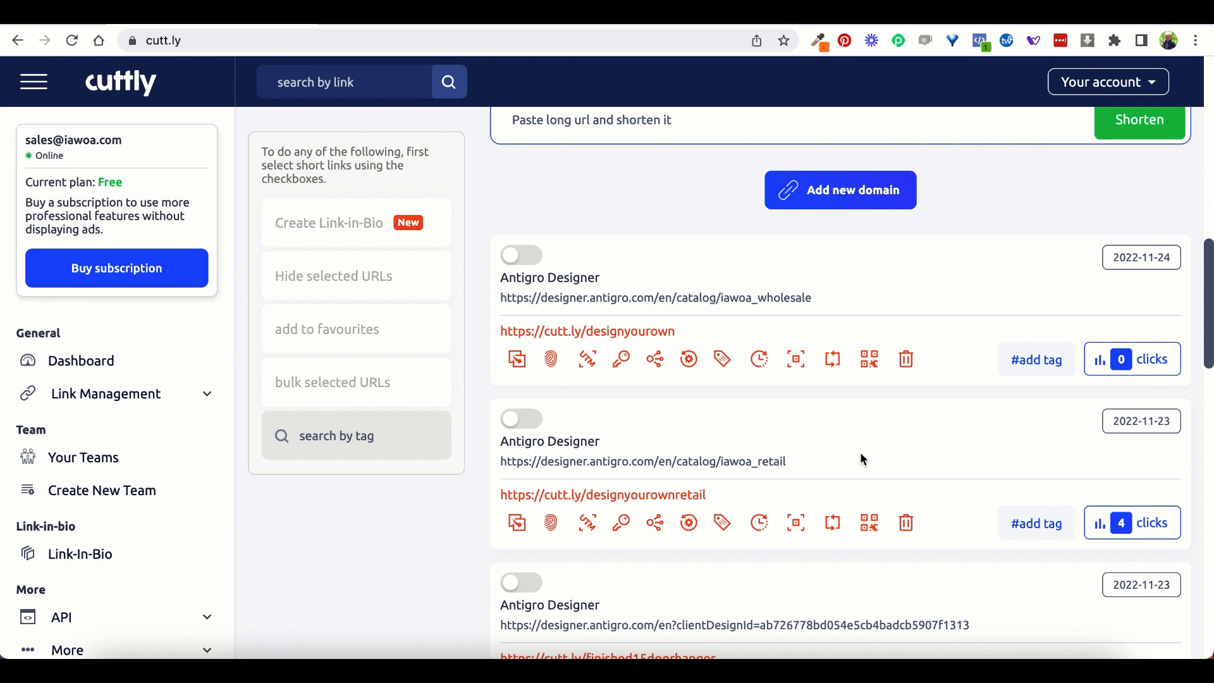
pyautogui.click(620, 343)
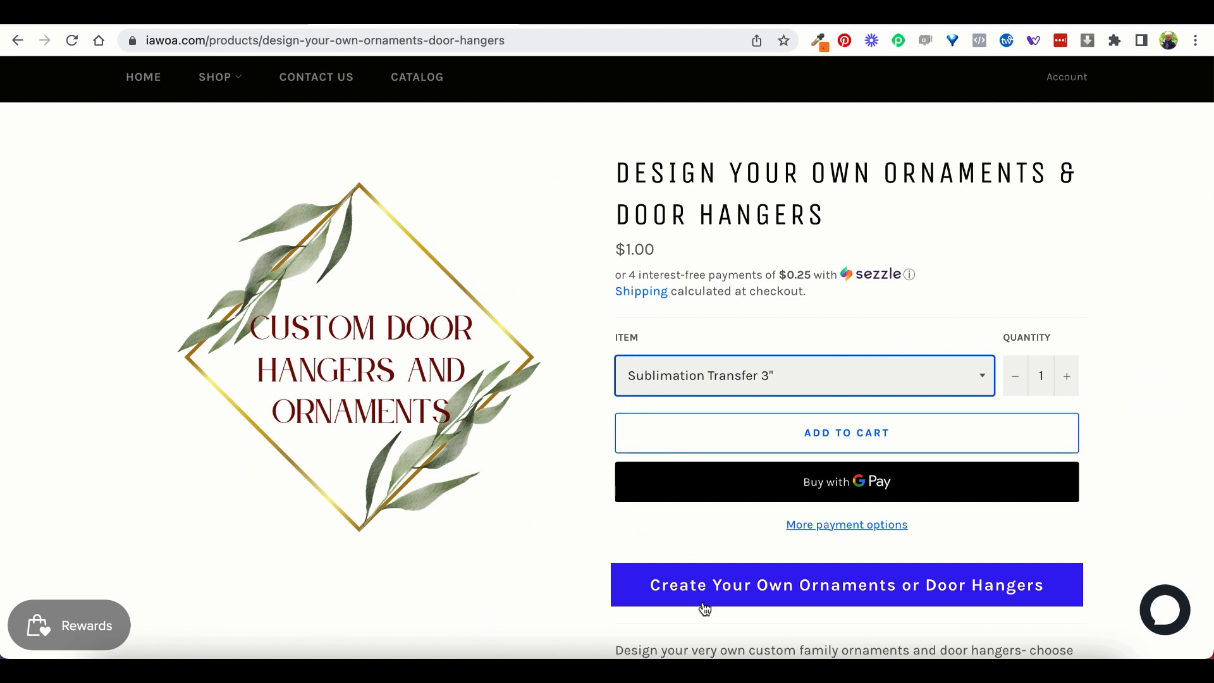
pyautogui.click(703, 603)
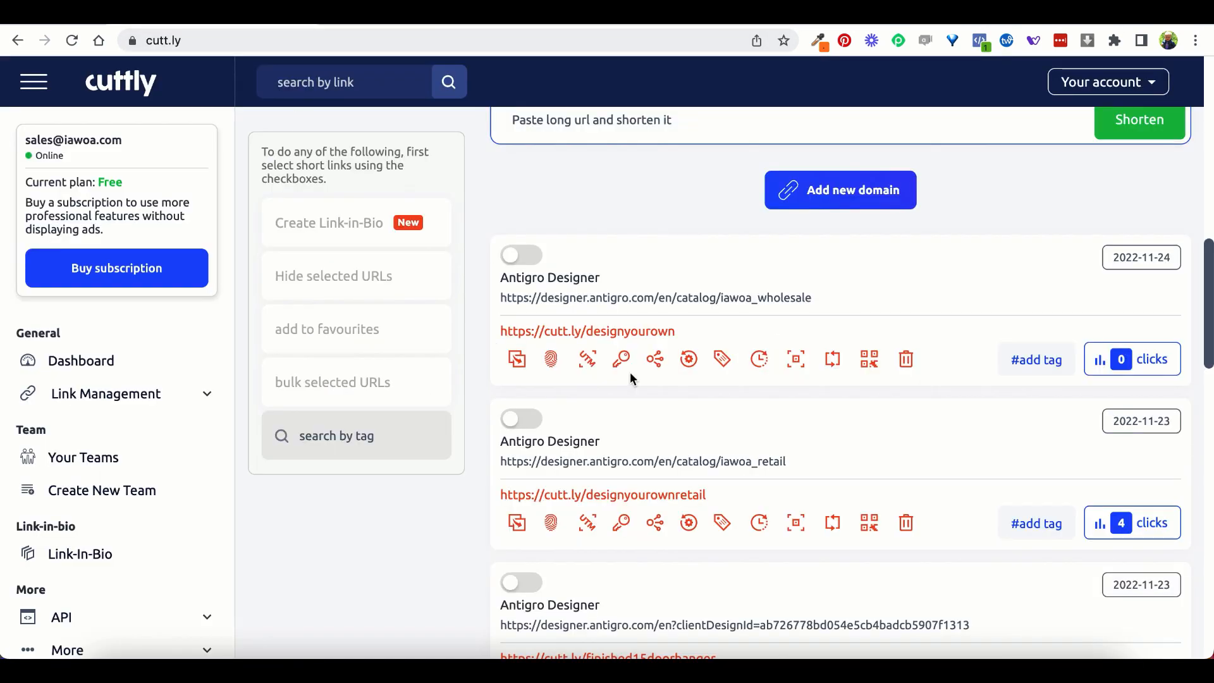
pyautogui.scroll(-4, 743, 543)
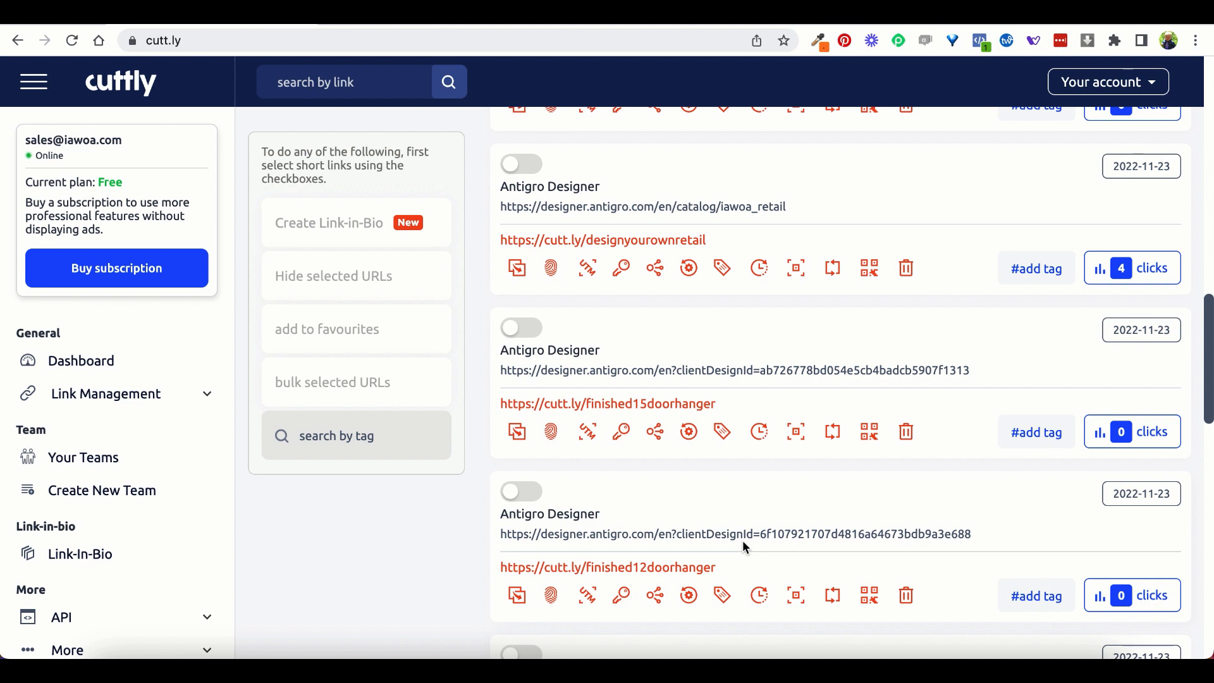
pyautogui.scroll(-2, 742, 540)
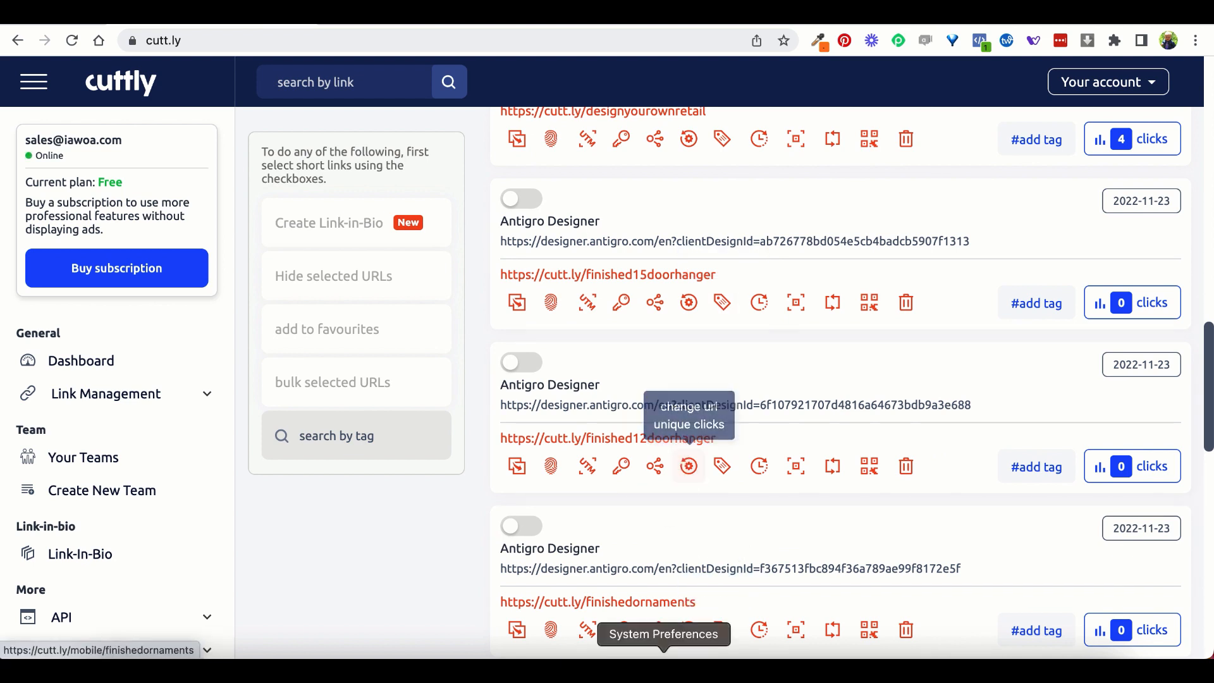
pyautogui.click(618, 603)
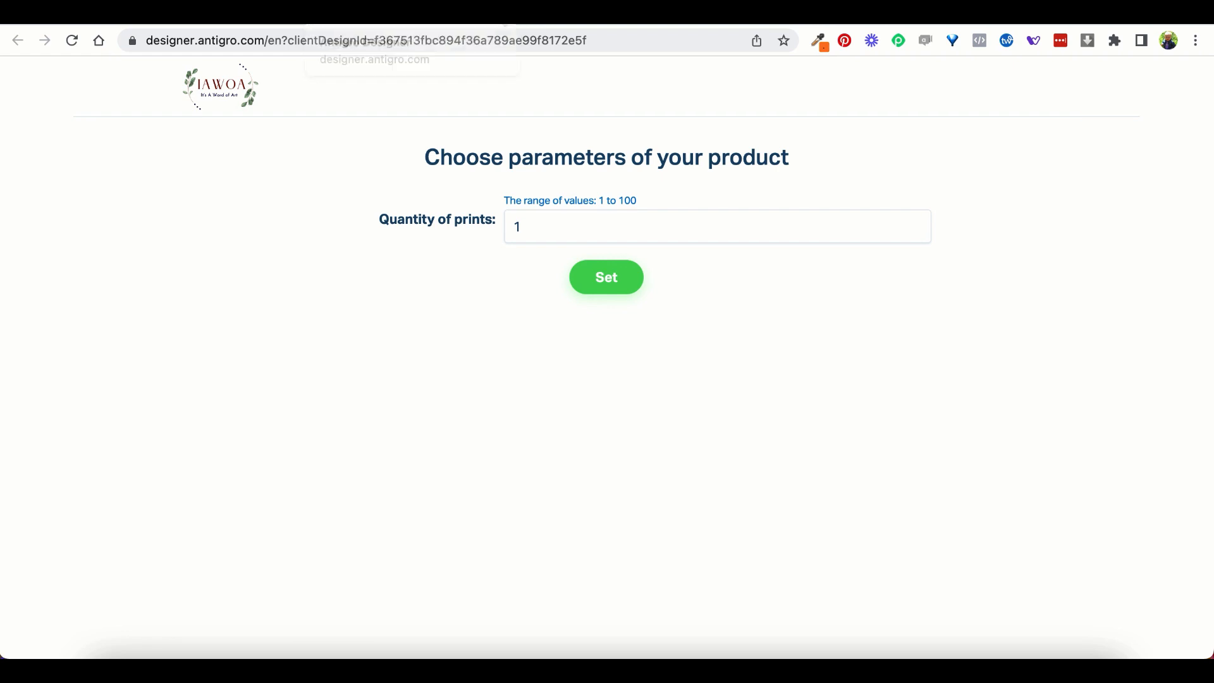
# Step: Switch to the wholesale designer catalog and examine the DTF, Sublimation, and Ornaments and Door Hangers products
pyautogui.click(503, 14)
pyautogui.click(436, 12)
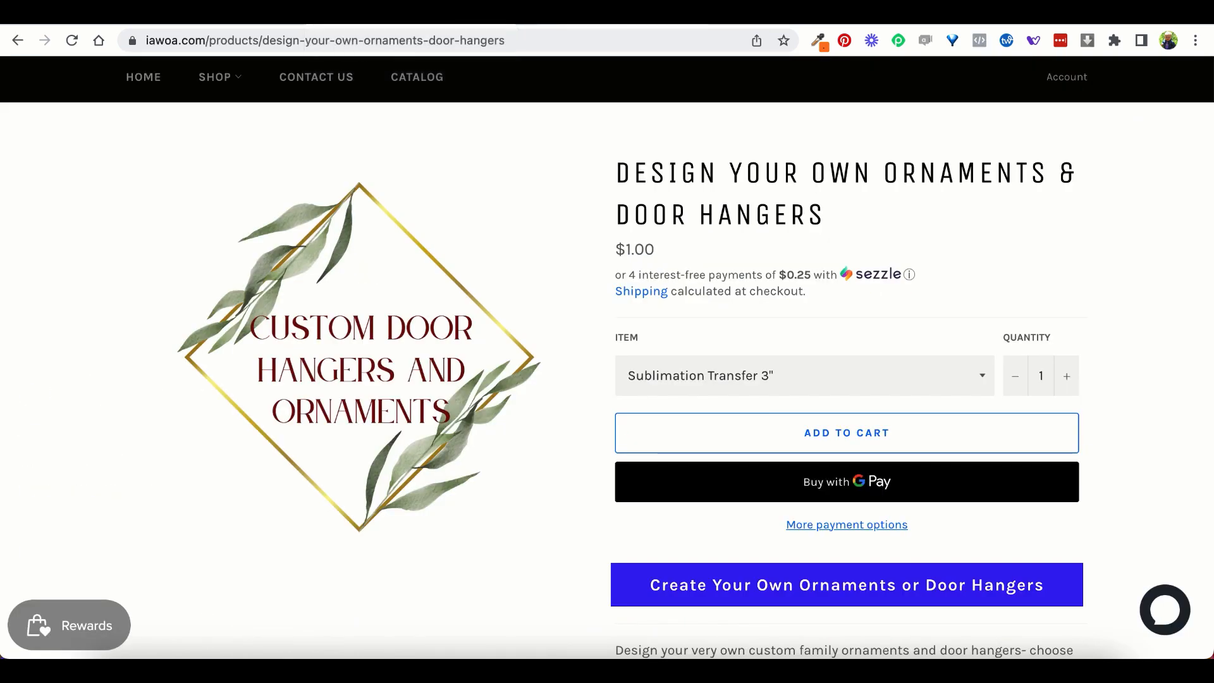
pyautogui.click(569, 14)
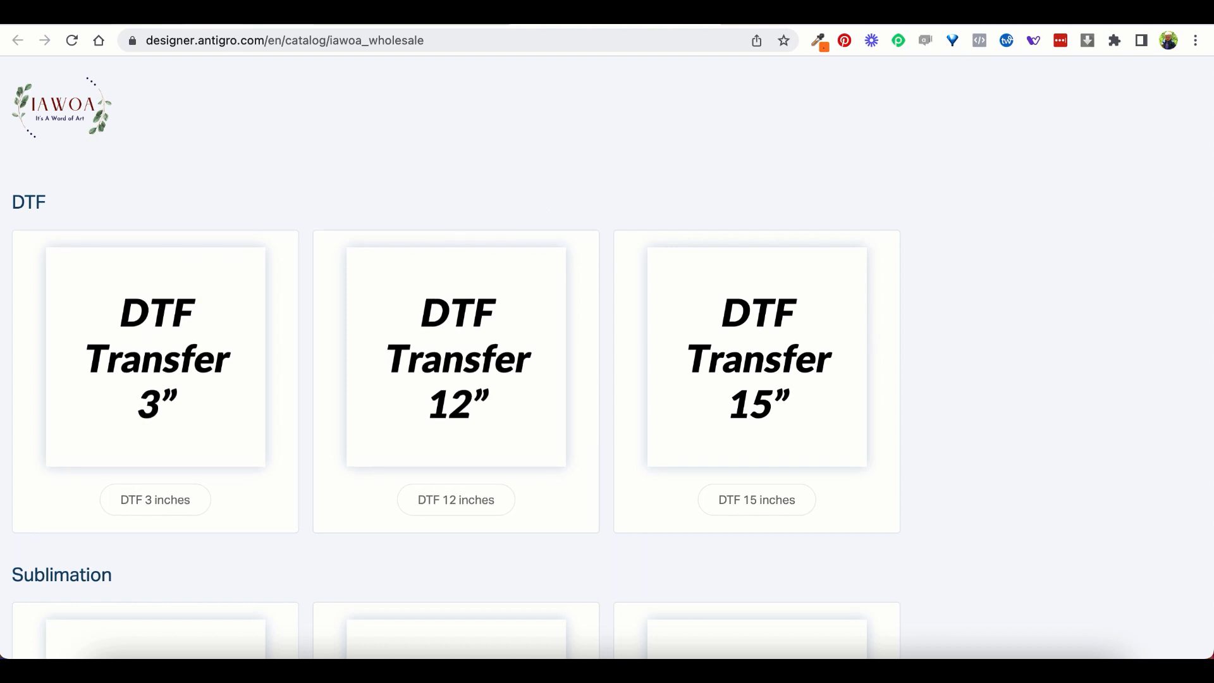
pyautogui.scroll(-3, 252, 187)
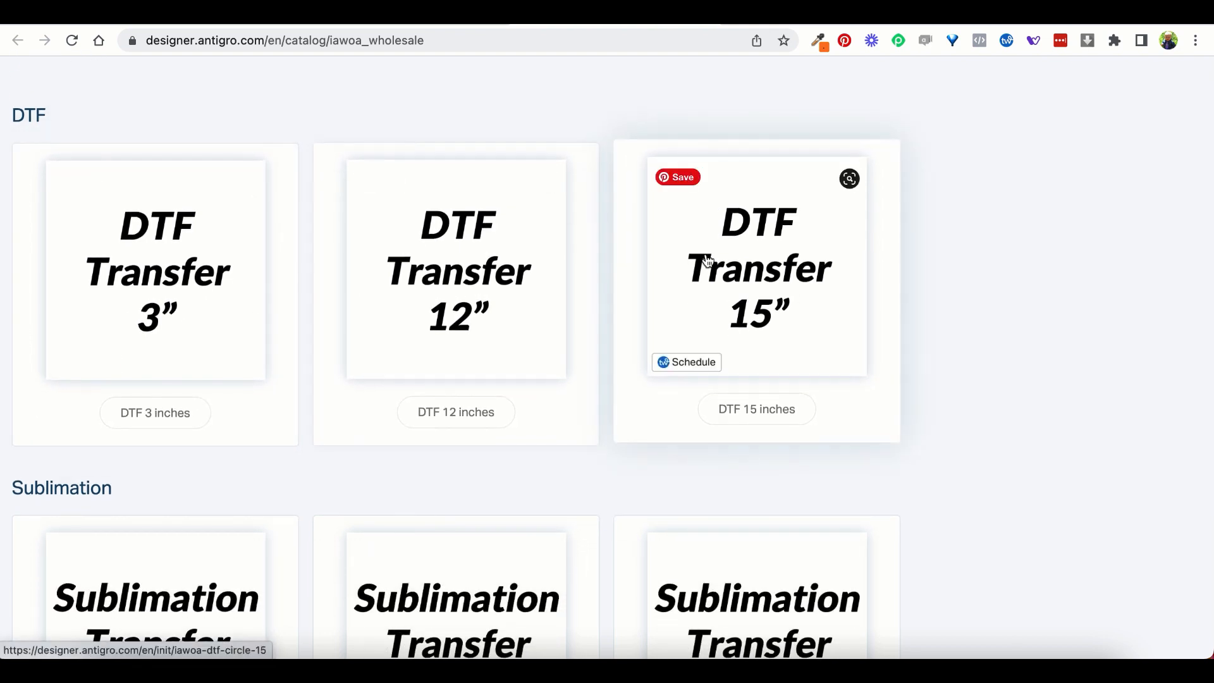
pyautogui.scroll(-5, 246, 420)
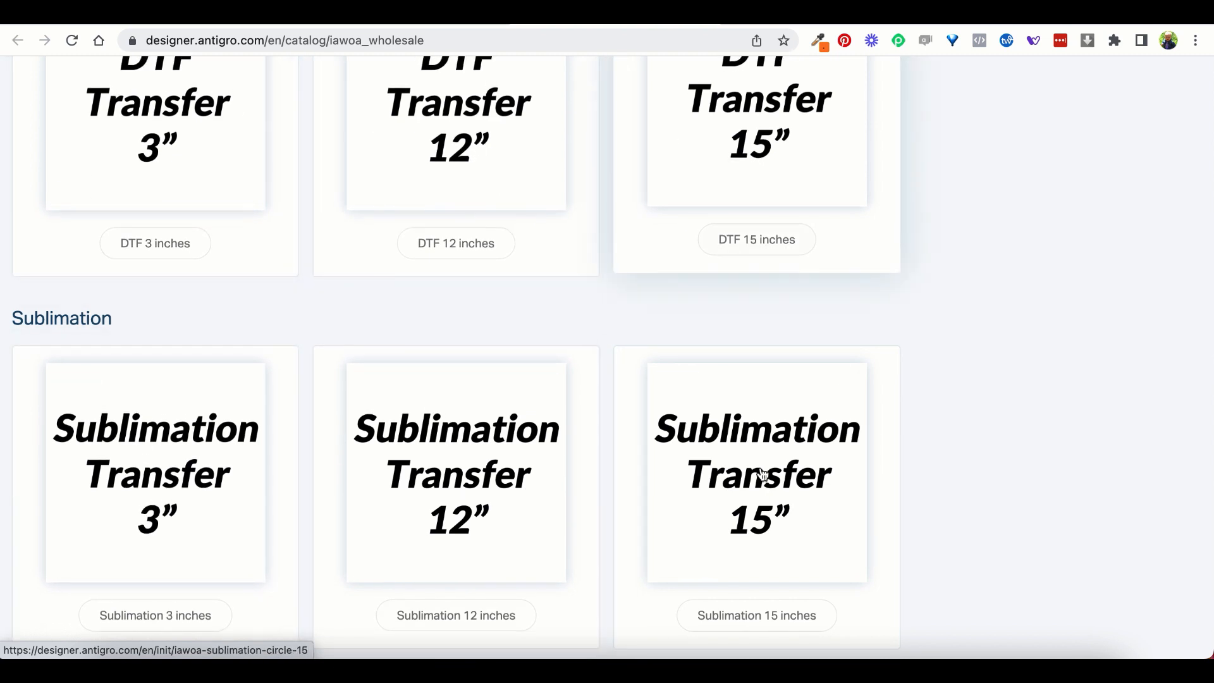
pyautogui.scroll(-5, 762, 475)
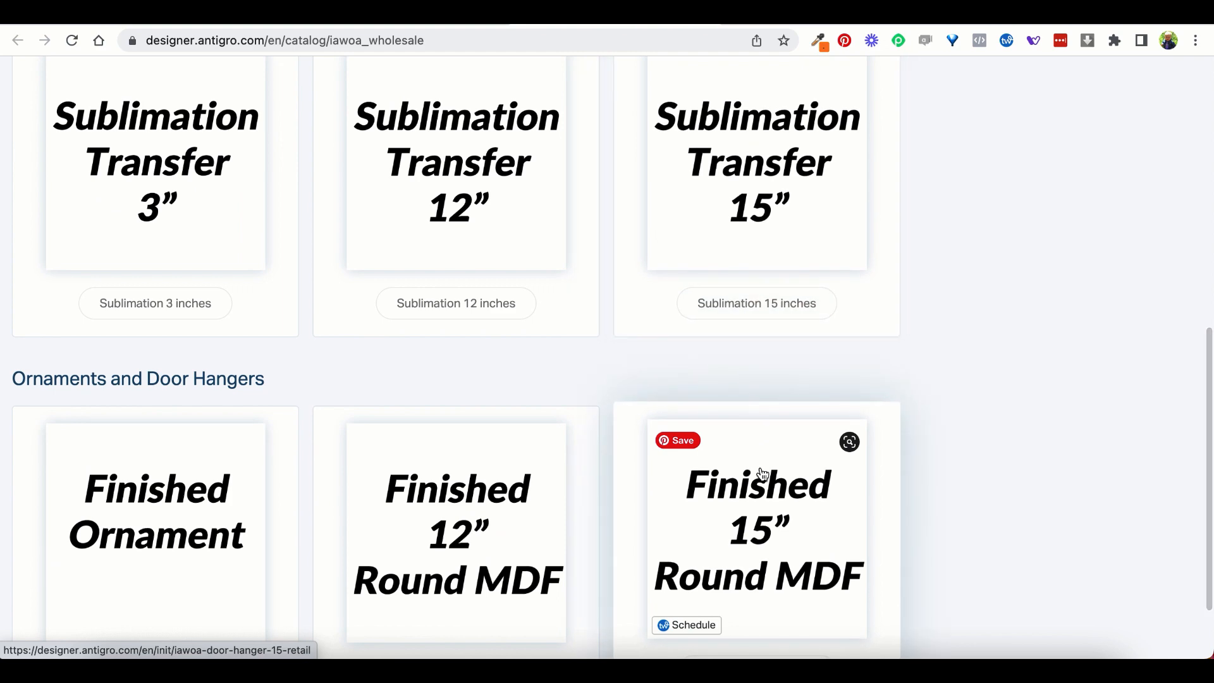
pyautogui.scroll(6, 1101, 340)
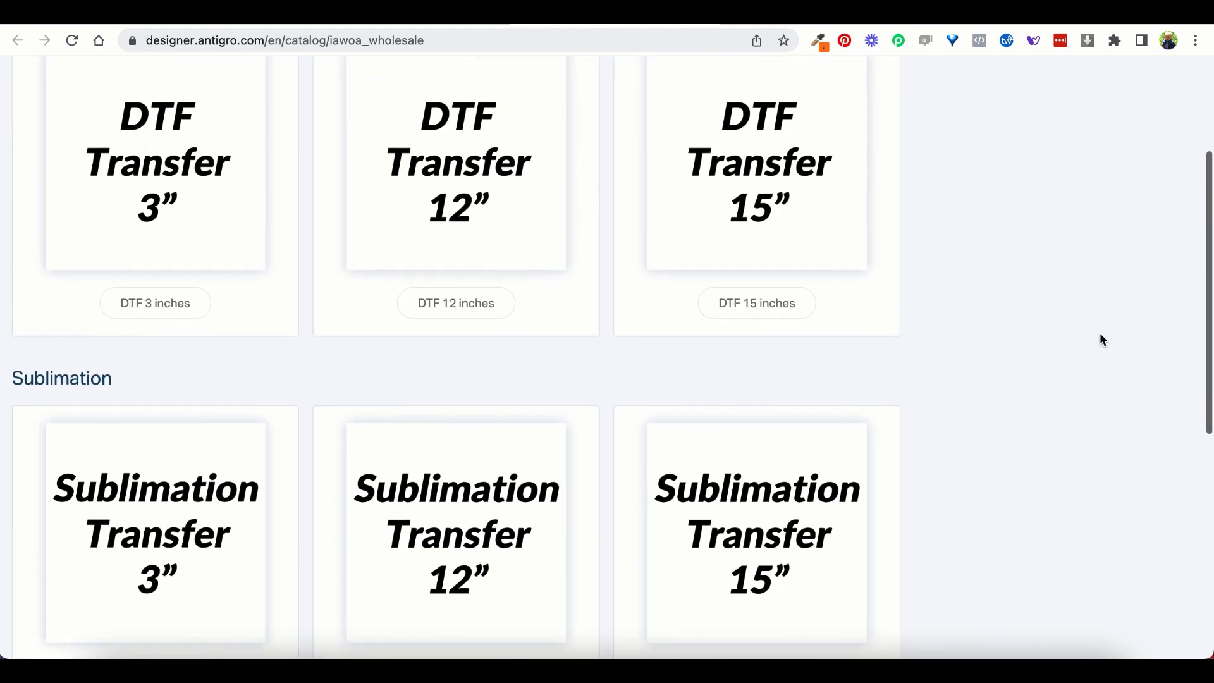
pyautogui.scroll(3, 1101, 340)
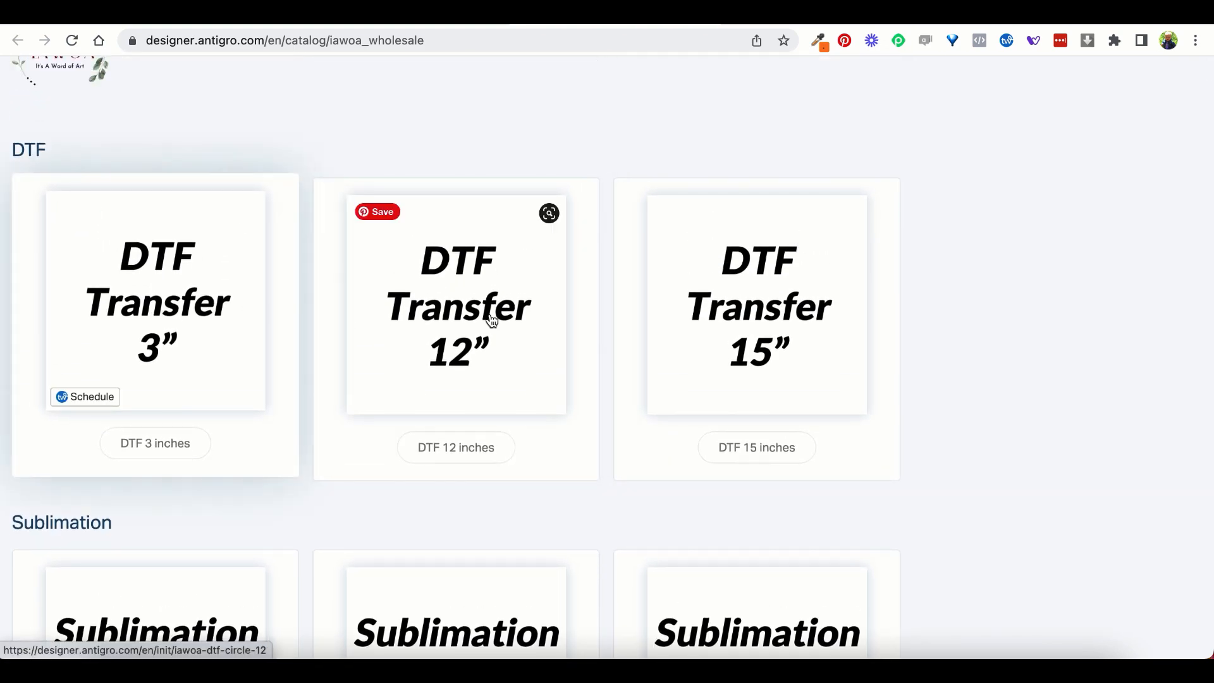
pyautogui.scroll(-5, 670, 355)
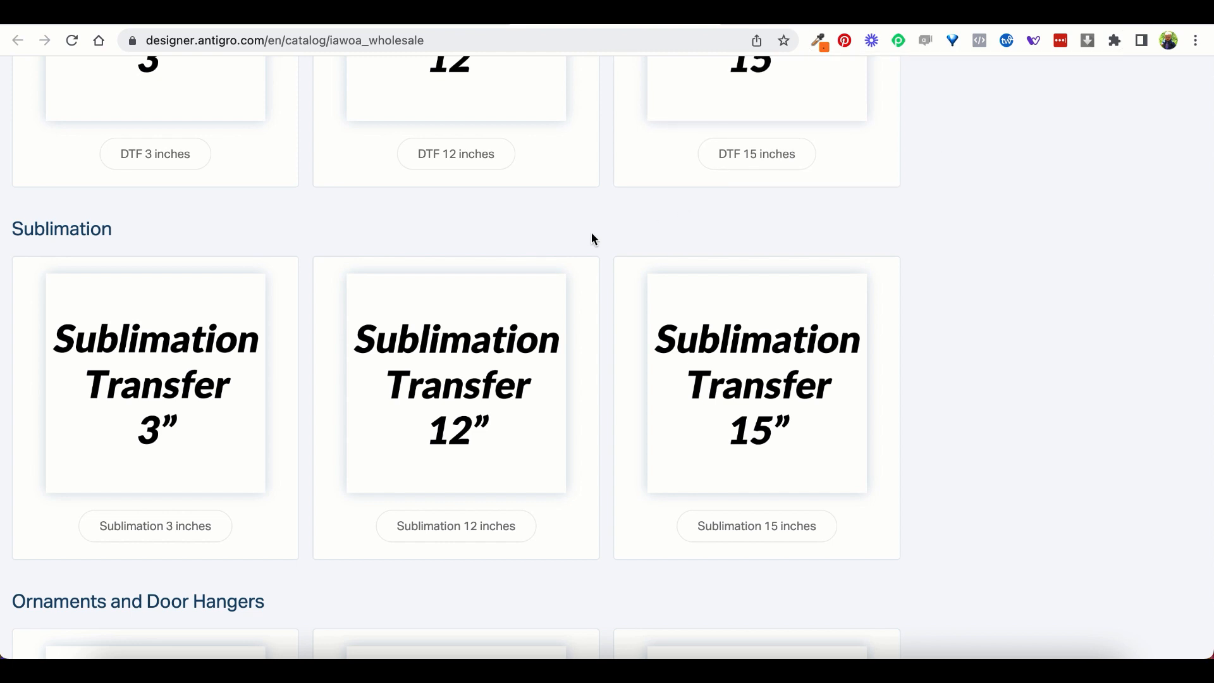
pyautogui.scroll(3, 593, 236)
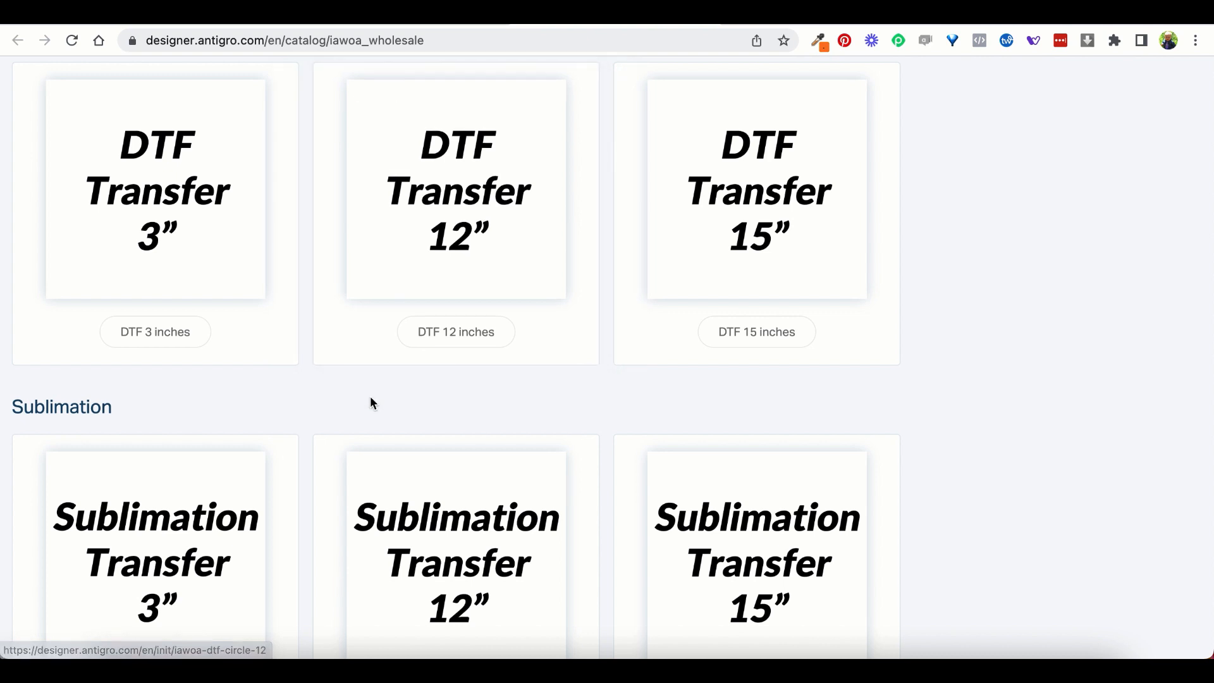
pyautogui.scroll(-1, 263, 388)
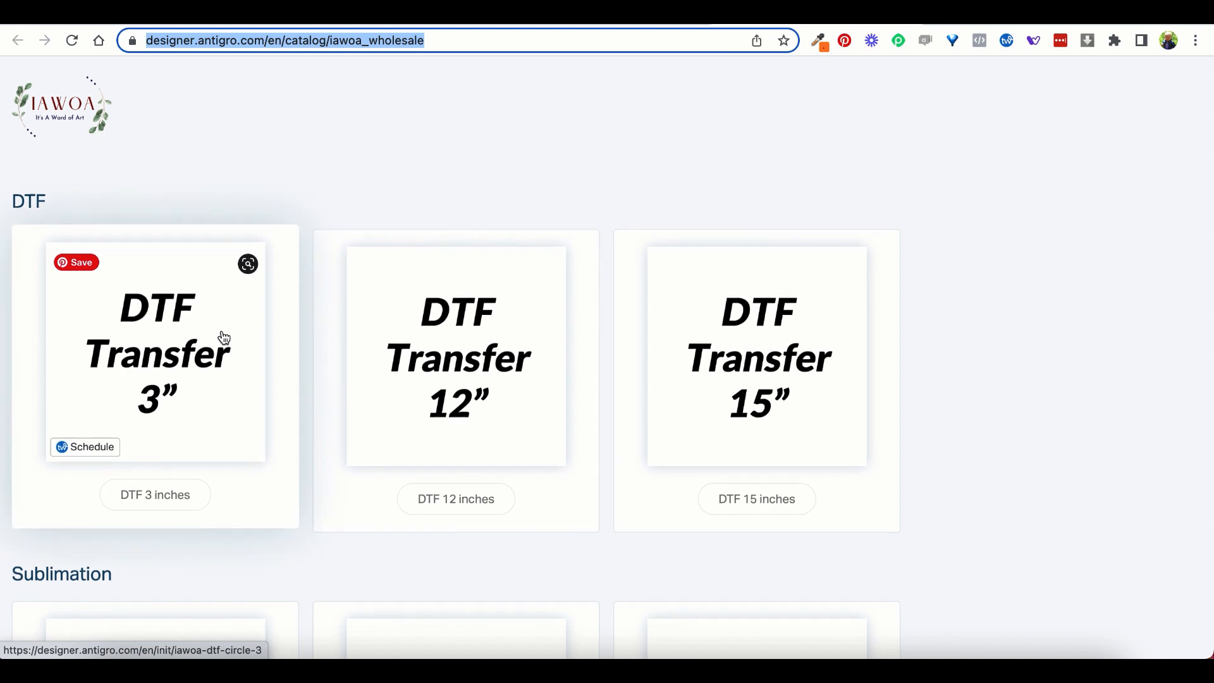
pyautogui.scroll(-7, 224, 337)
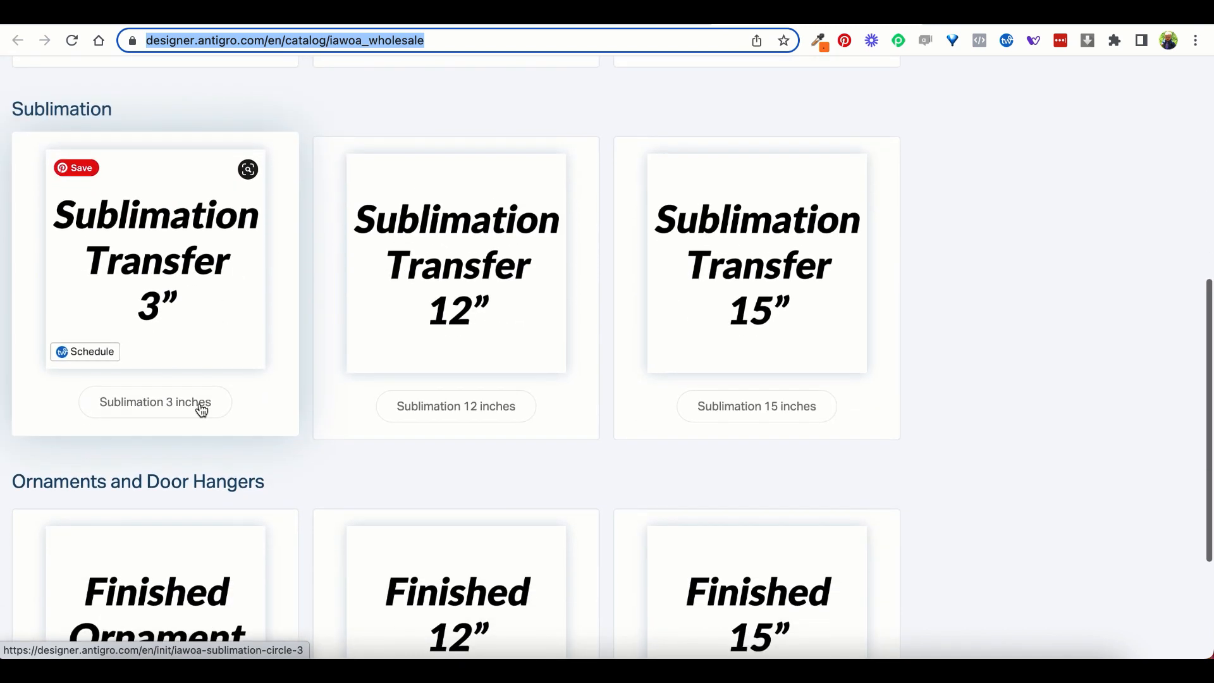
# Step: Start a Finished Ornament design with a print quantity of 1 and the wood-and-black Merry Christmas template
pyautogui.click(189, 575)
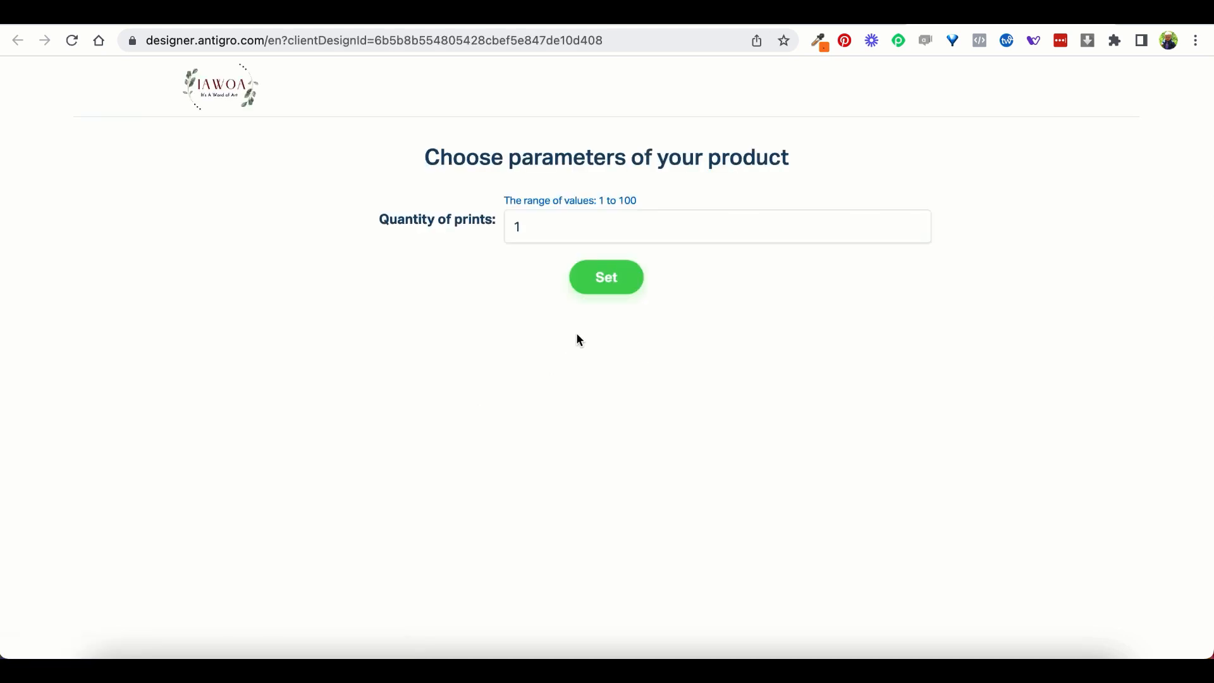
pyautogui.click(609, 291)
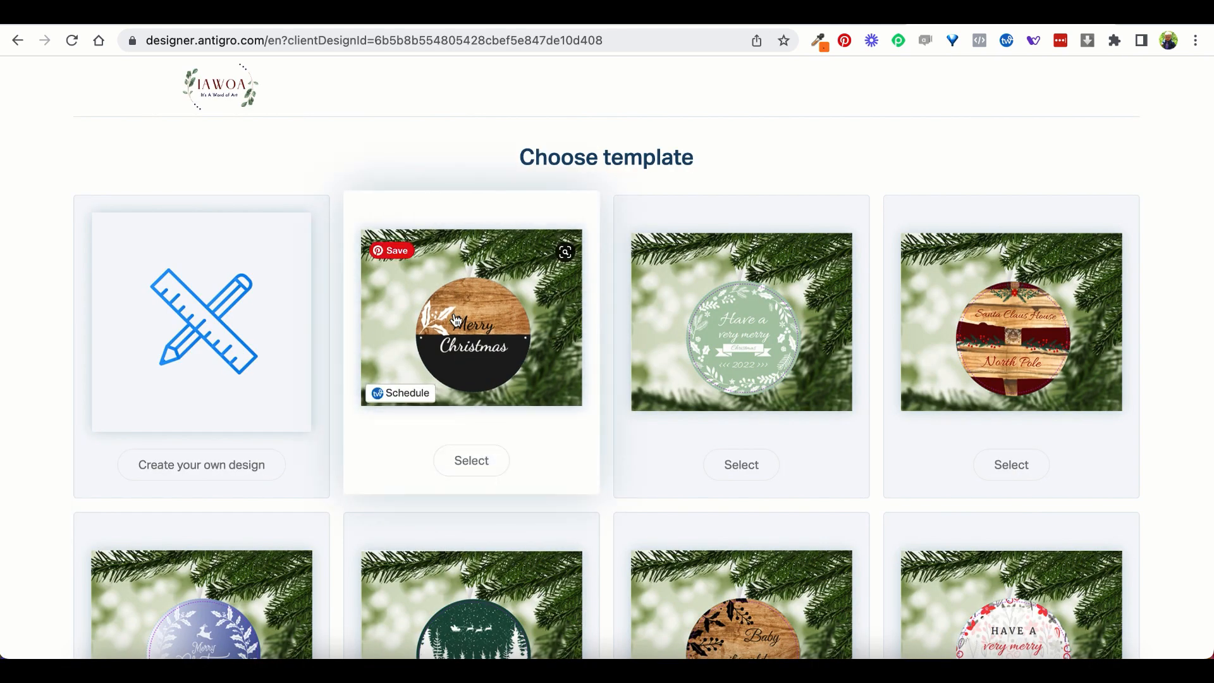
pyautogui.click(457, 320)
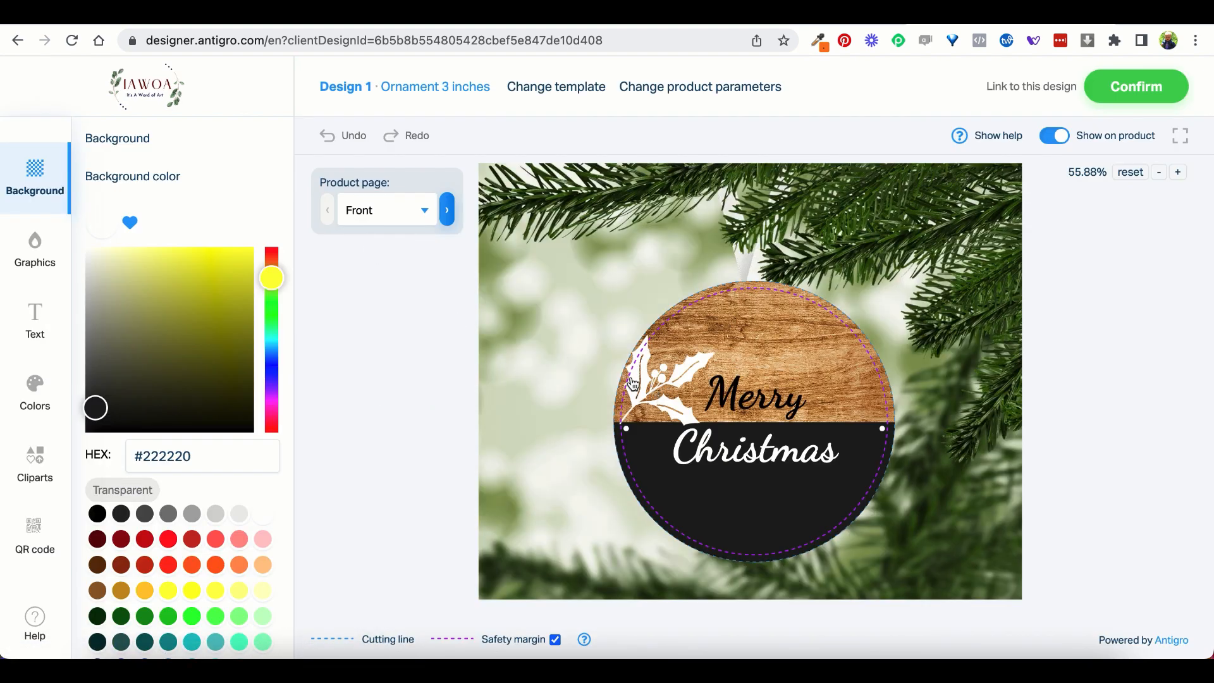
# Step: Recolor the holly graphic on the ornament's front to dark green #006600 and the Merry and Christmas texts to red
pyautogui.click(638, 385)
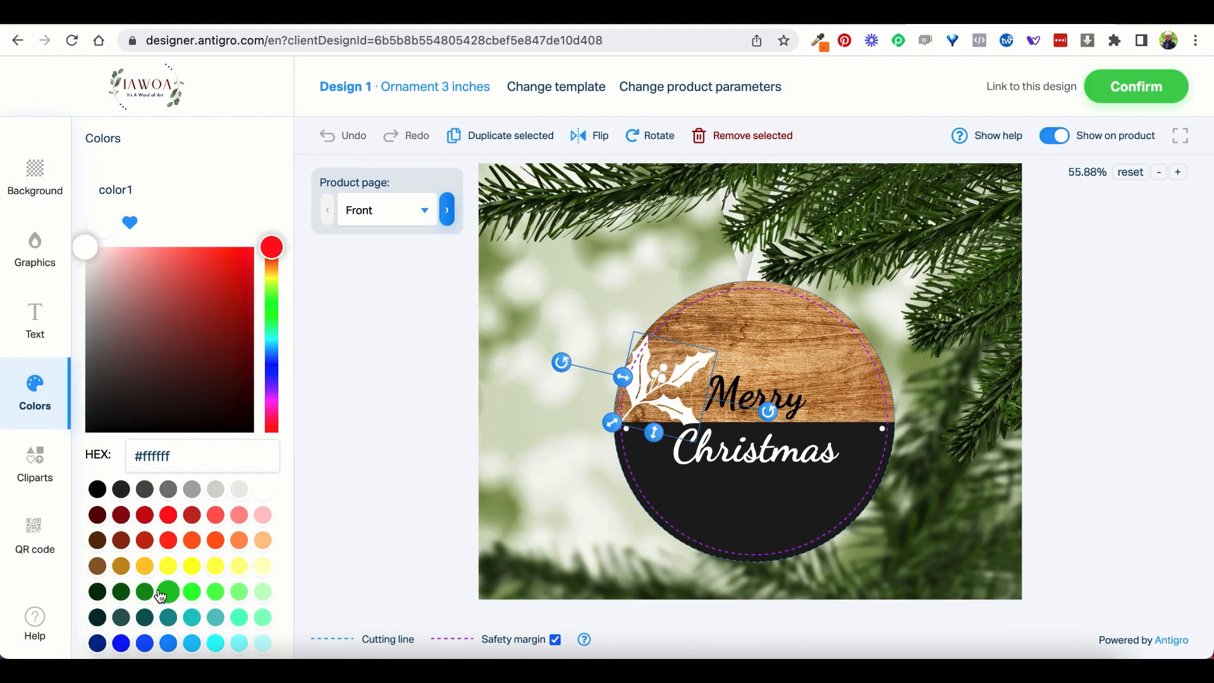
pyautogui.click(121, 591)
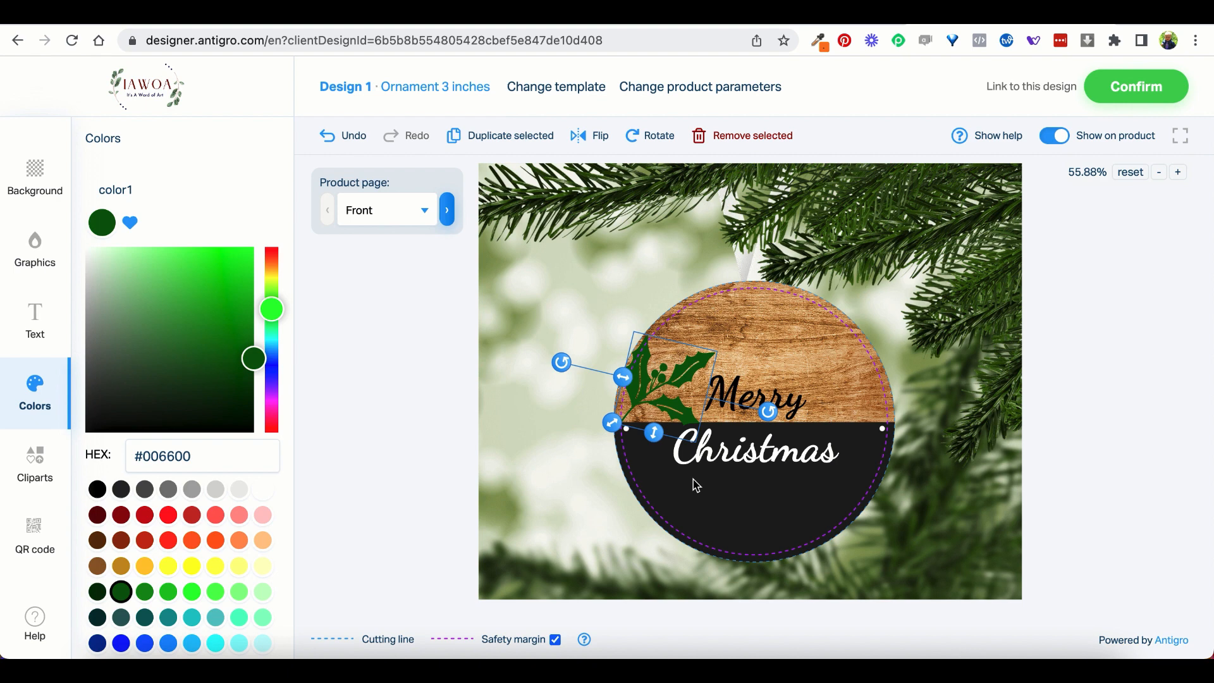
pyautogui.click(737, 396)
pyautogui.click(251, 497)
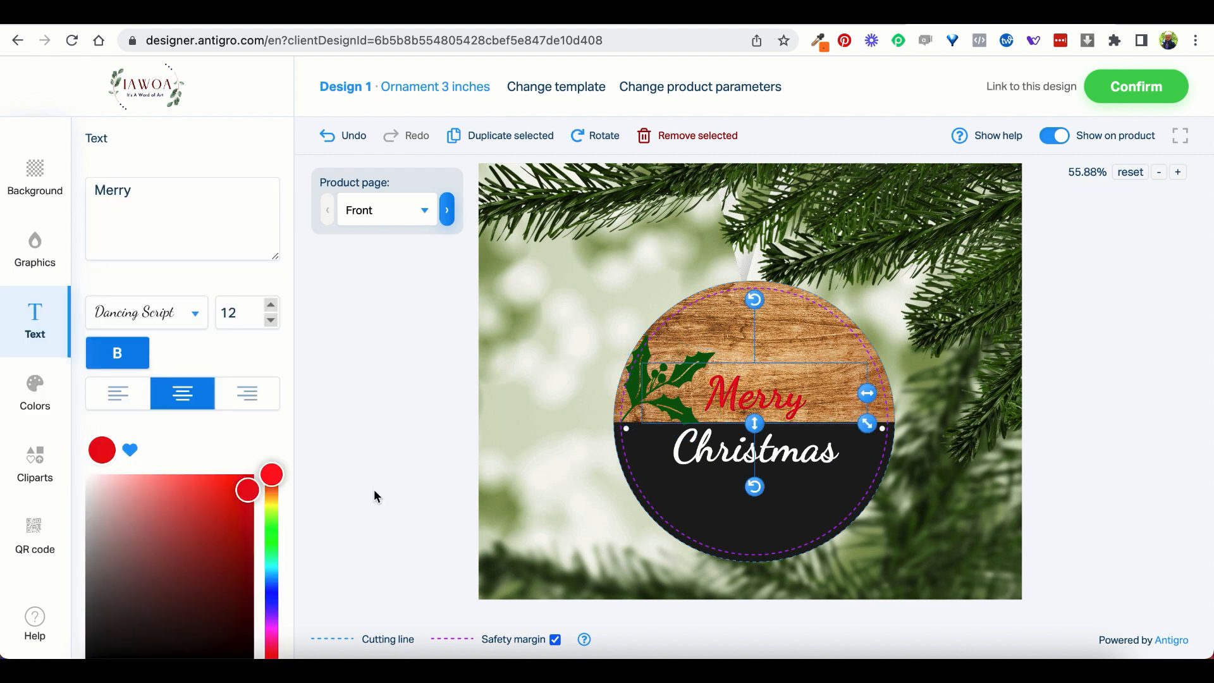
pyautogui.click(704, 456)
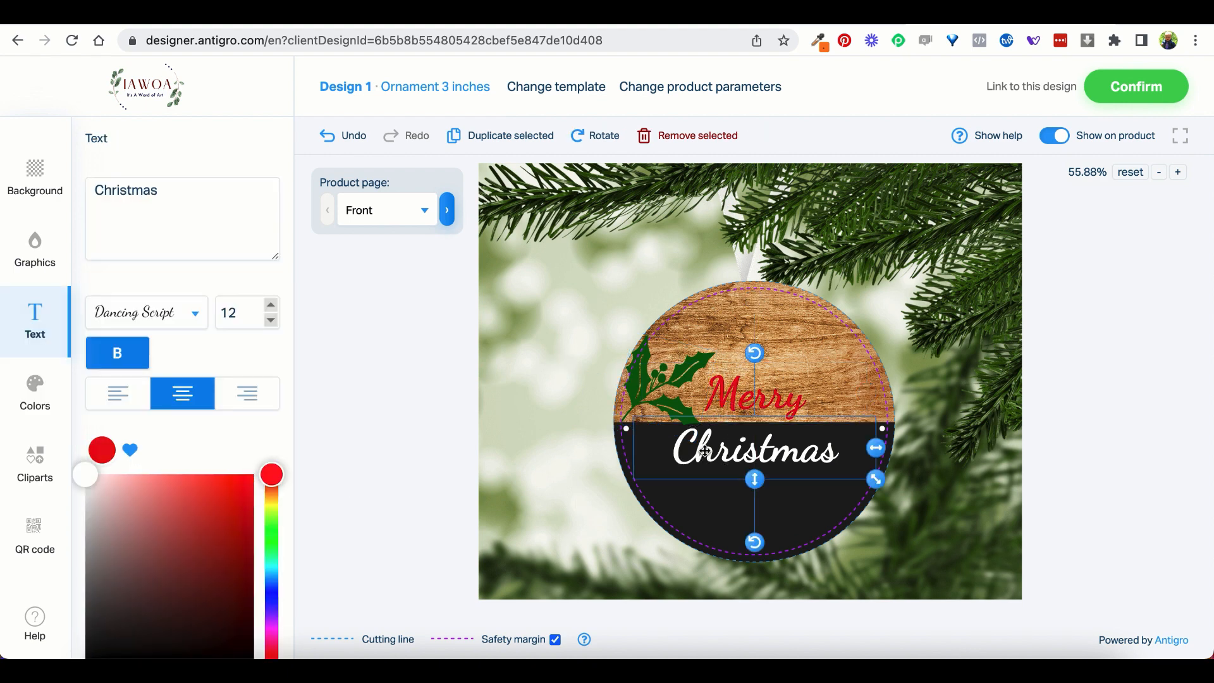
pyautogui.click(240, 482)
pyautogui.click(442, 459)
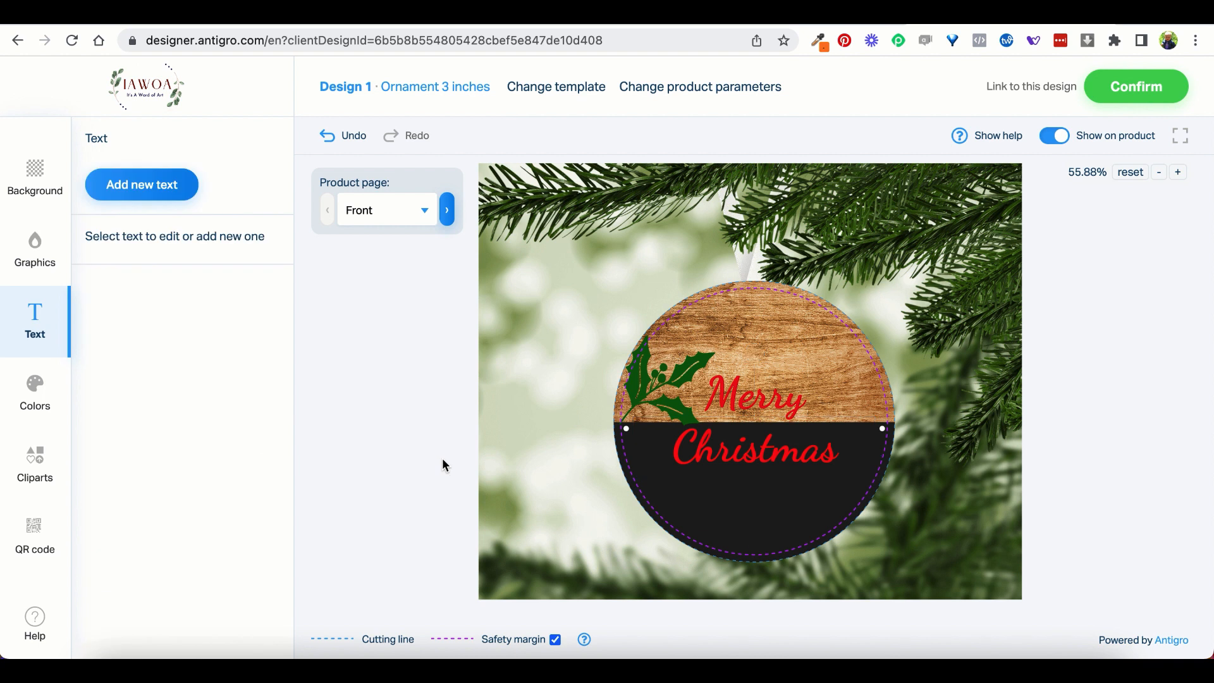
# Step: View the ornament's Back page design and return to the Front page
pyautogui.click(447, 214)
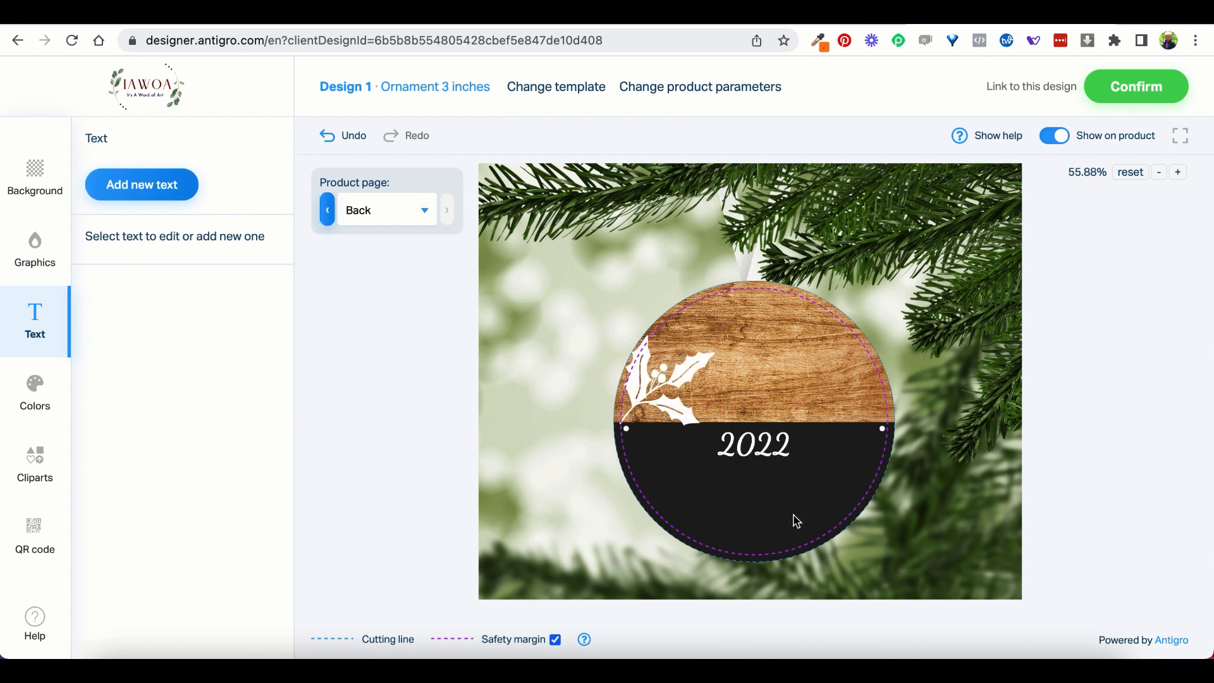
pyautogui.click(333, 223)
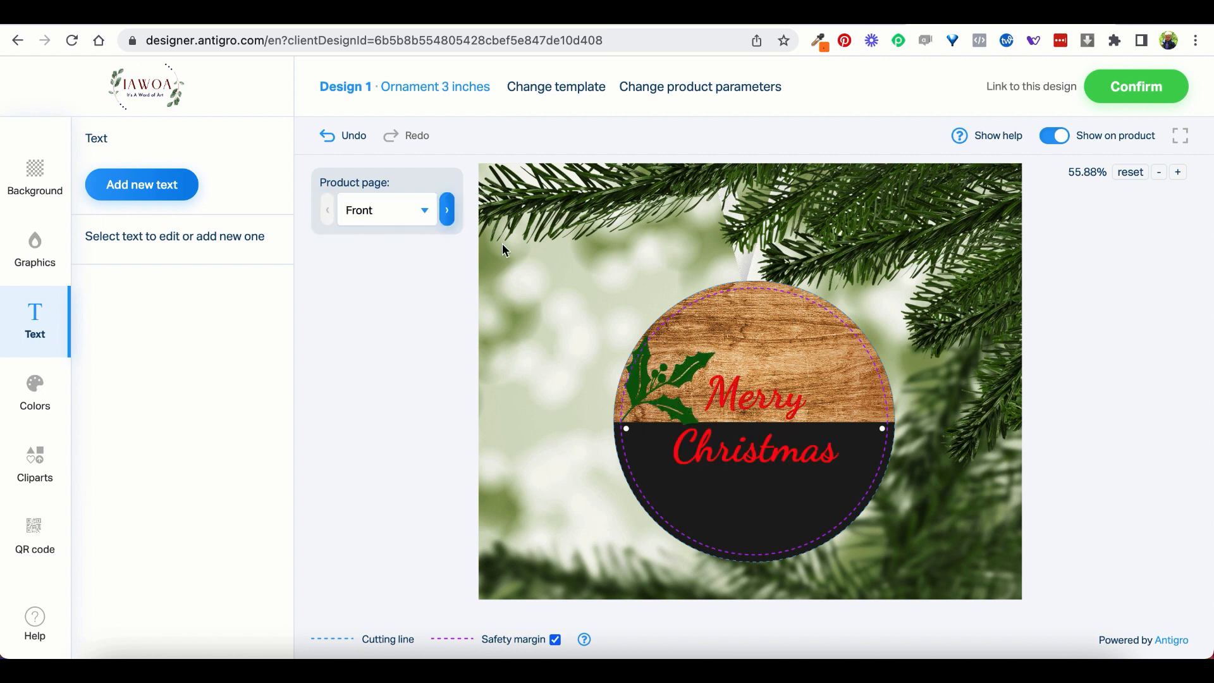
pyautogui.click(447, 212)
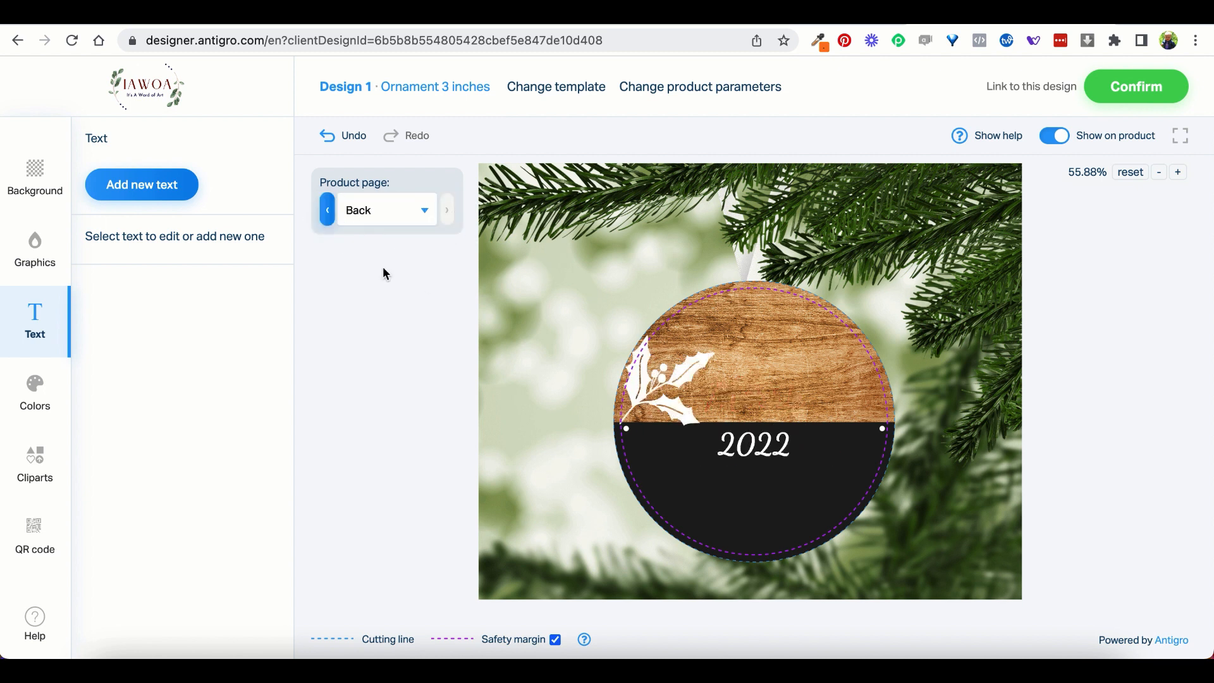
pyautogui.click(331, 221)
# Step: Duplicate the red Christmas text and place the copy directly beneath the original on the black half
pyautogui.click(744, 449)
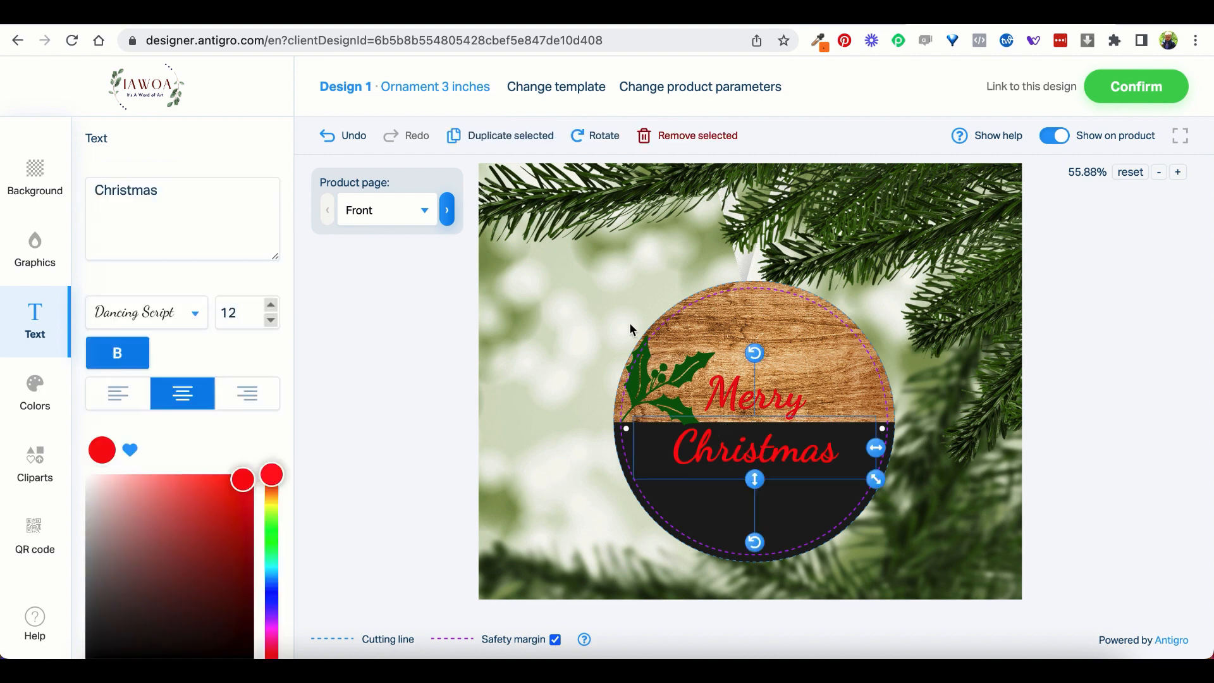
pyautogui.click(509, 133)
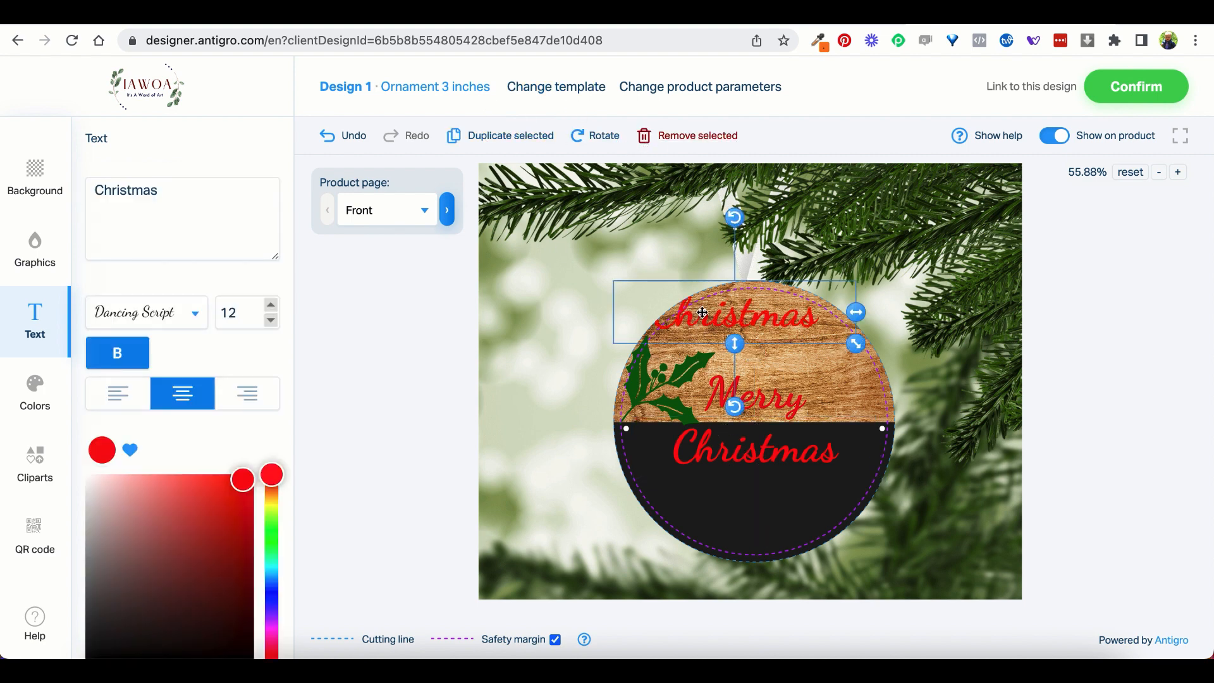
pyautogui.moveTo(705, 321); pyautogui.dragTo(720, 502)
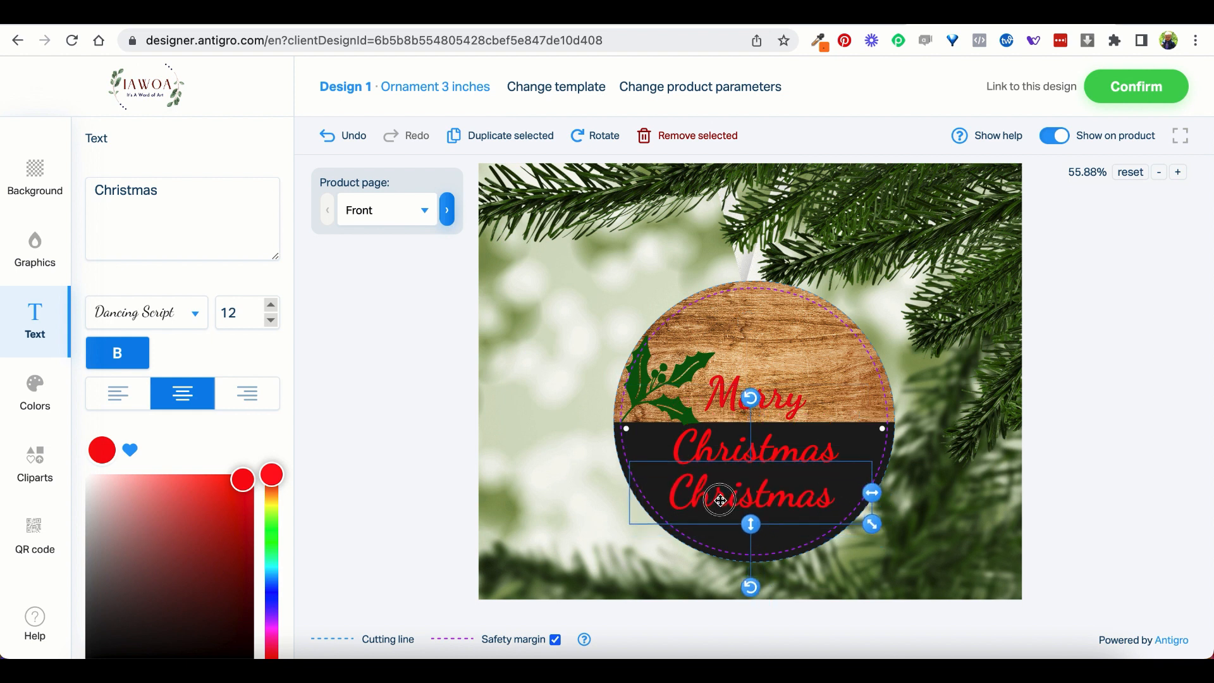
pyautogui.click(722, 506)
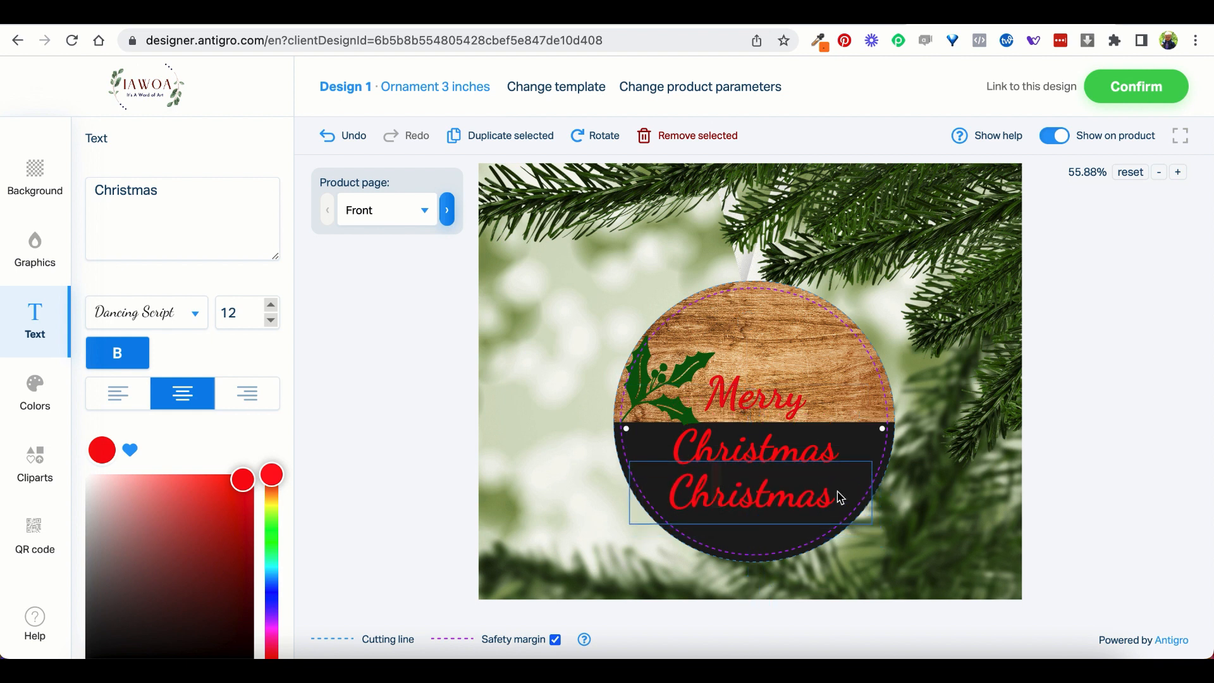
# Step: Change the duplicated text to 2022 and shift it slightly down and right beneath Christmas
pyautogui.click(758, 500)
pyautogui.doubleClick(121, 196)
pyautogui.write('2022')
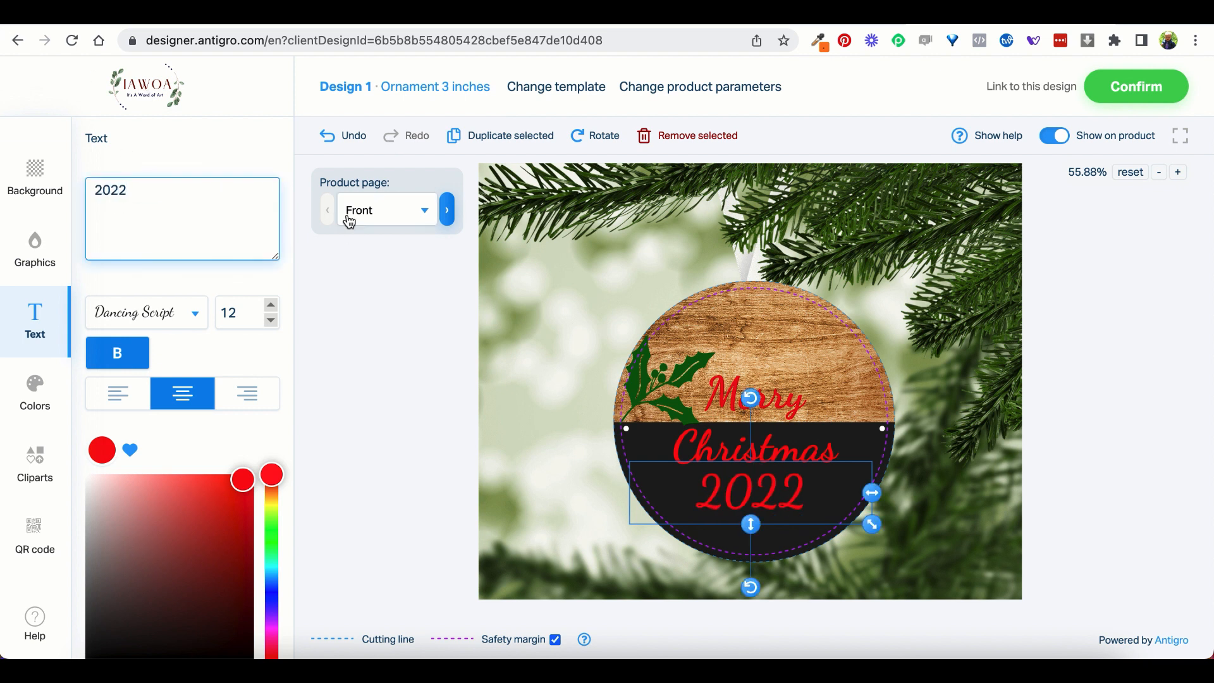
pyautogui.moveTo(751, 493); pyautogui.dragTo(761, 501)
pyautogui.click(378, 411)
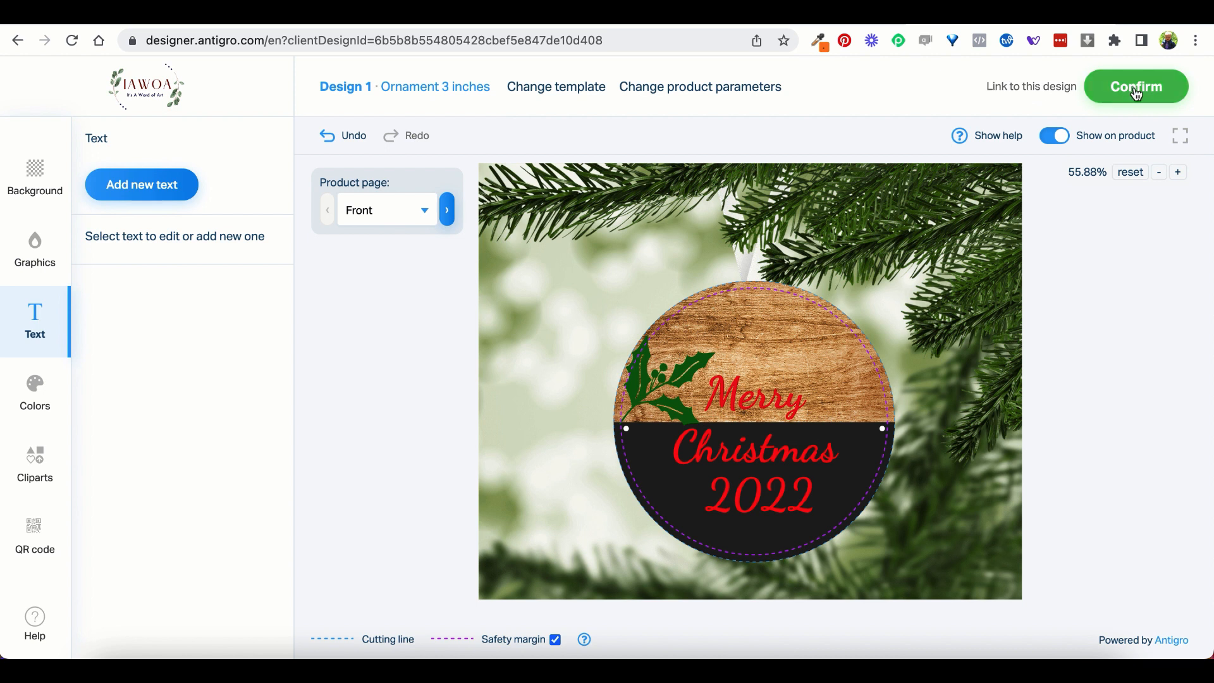
# Step: Bring up the shareable link to this ornament design
pyautogui.click(1016, 86)
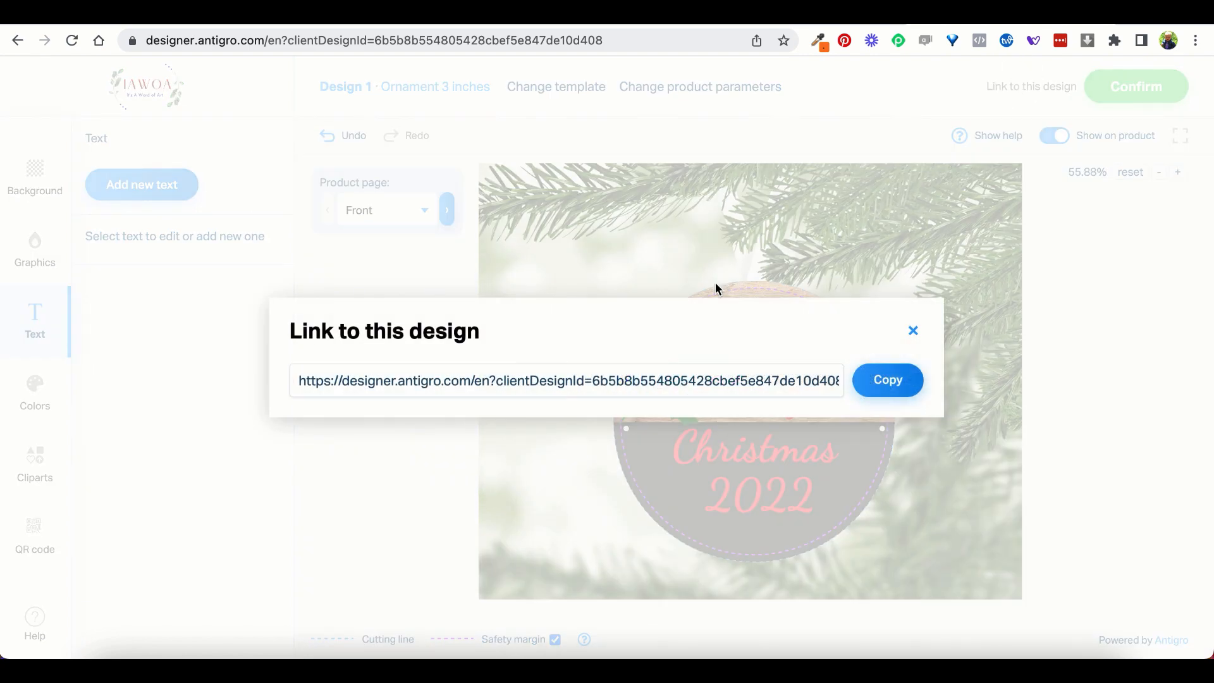
# Step: Copy the link to this ornament design, close the link dialog and load the copied link in a new browser tab
pyautogui.click(897, 385)
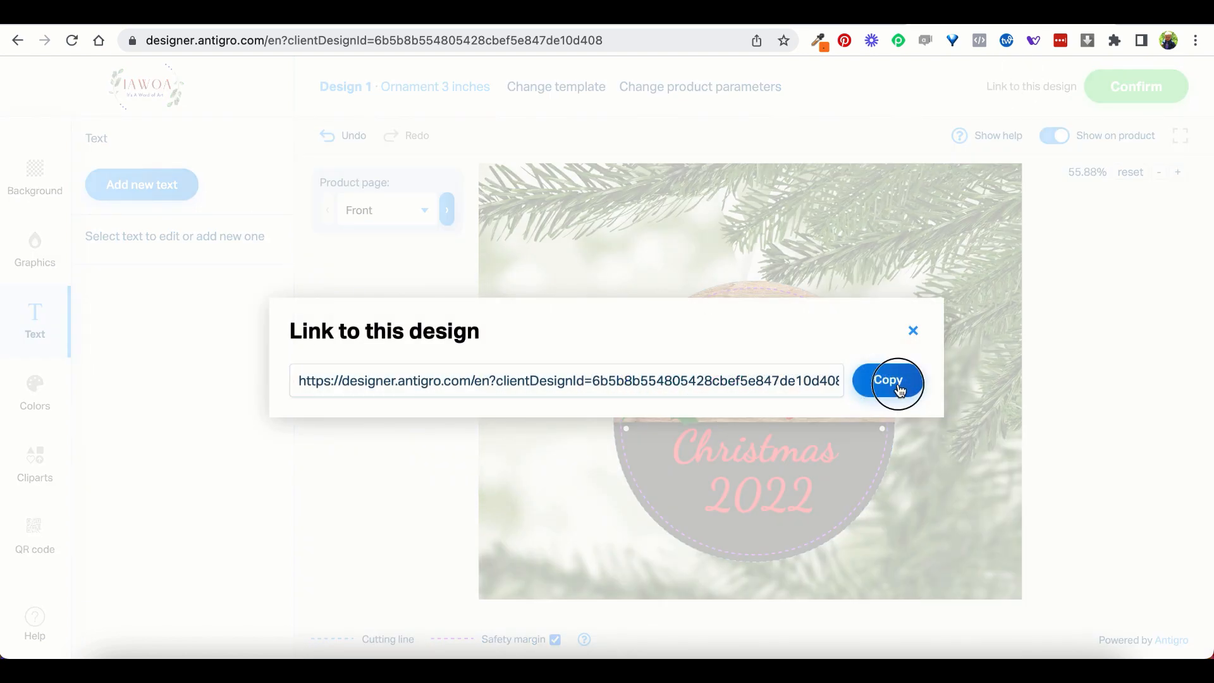
pyautogui.click(912, 331)
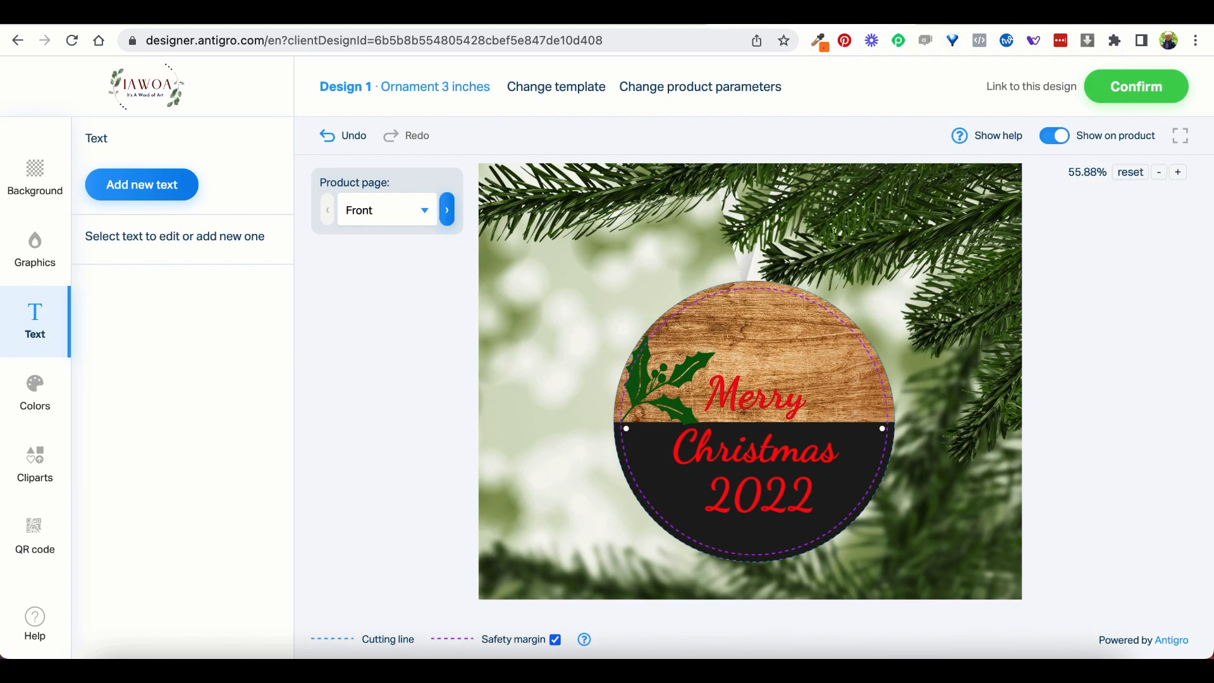
pyautogui.hotkey('ctrl', 't')
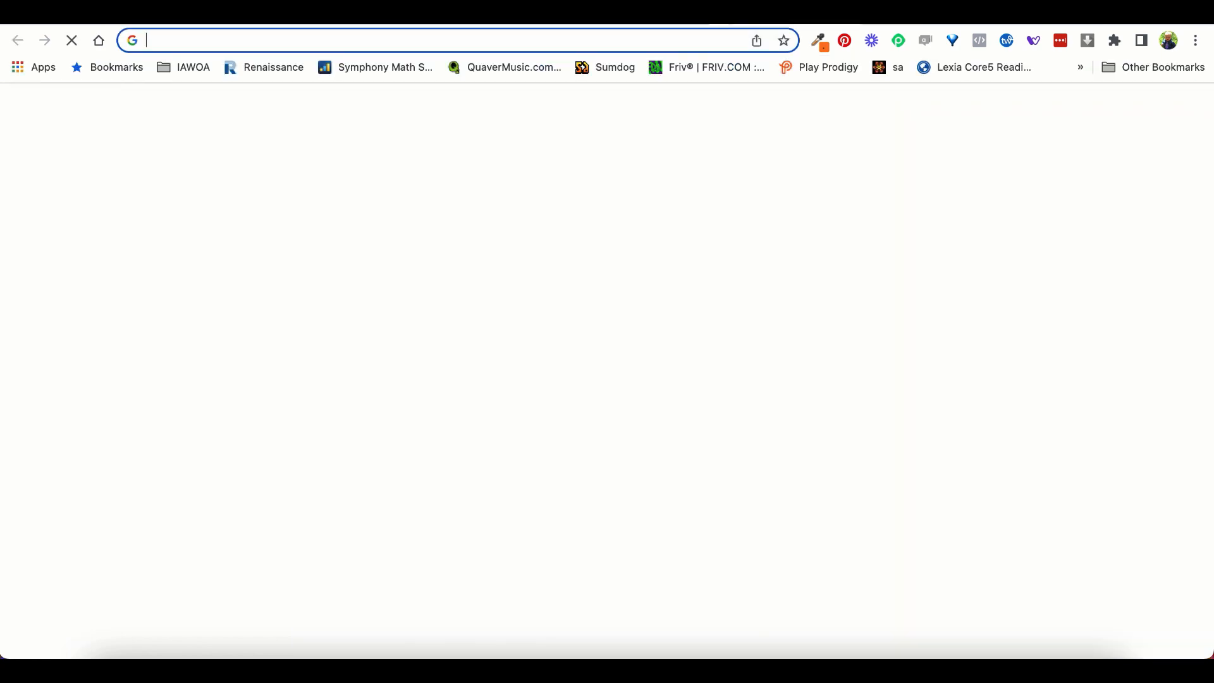
pyautogui.hotkey('ctrl', 'v')
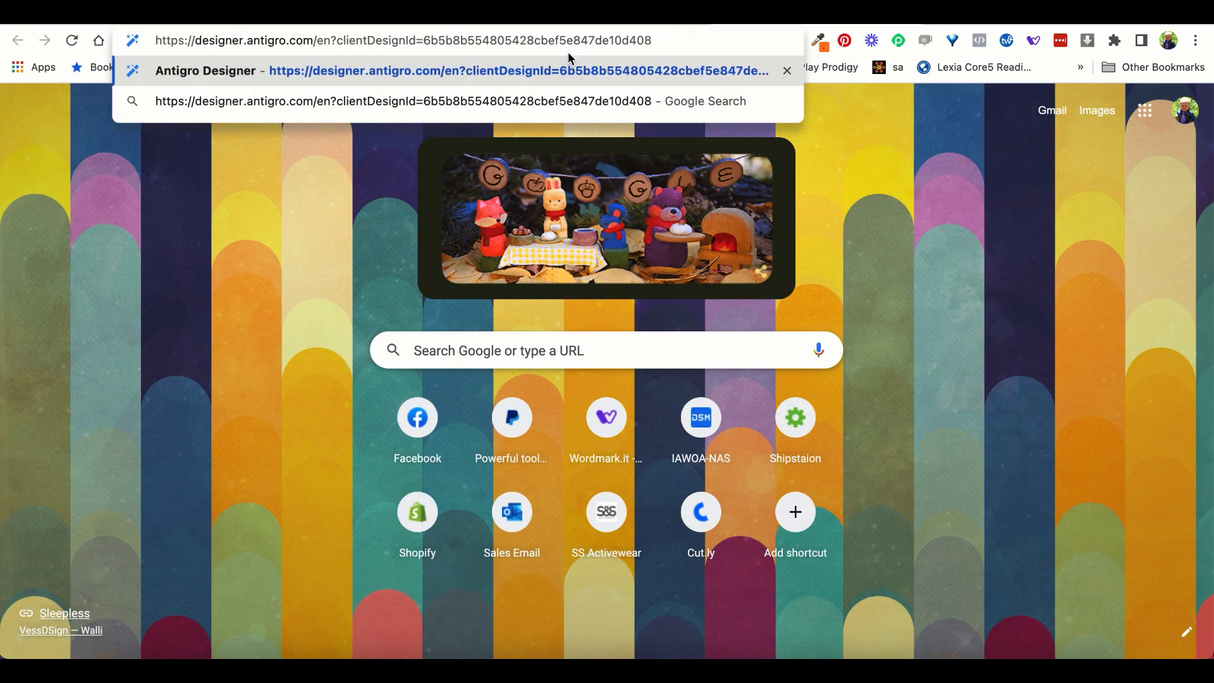
pyautogui.press('Return')
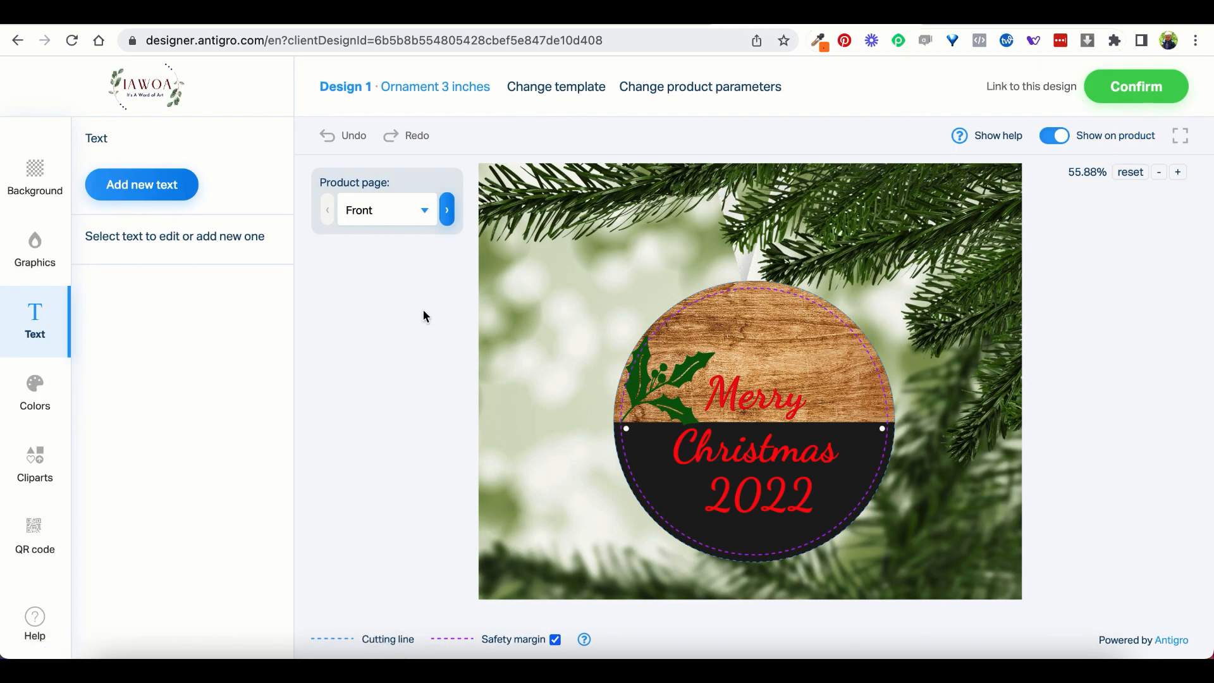
# Step: Confirm the ornament design through to the order summary and look over its name, email, additional info and copyright fields
pyautogui.click(1157, 91)
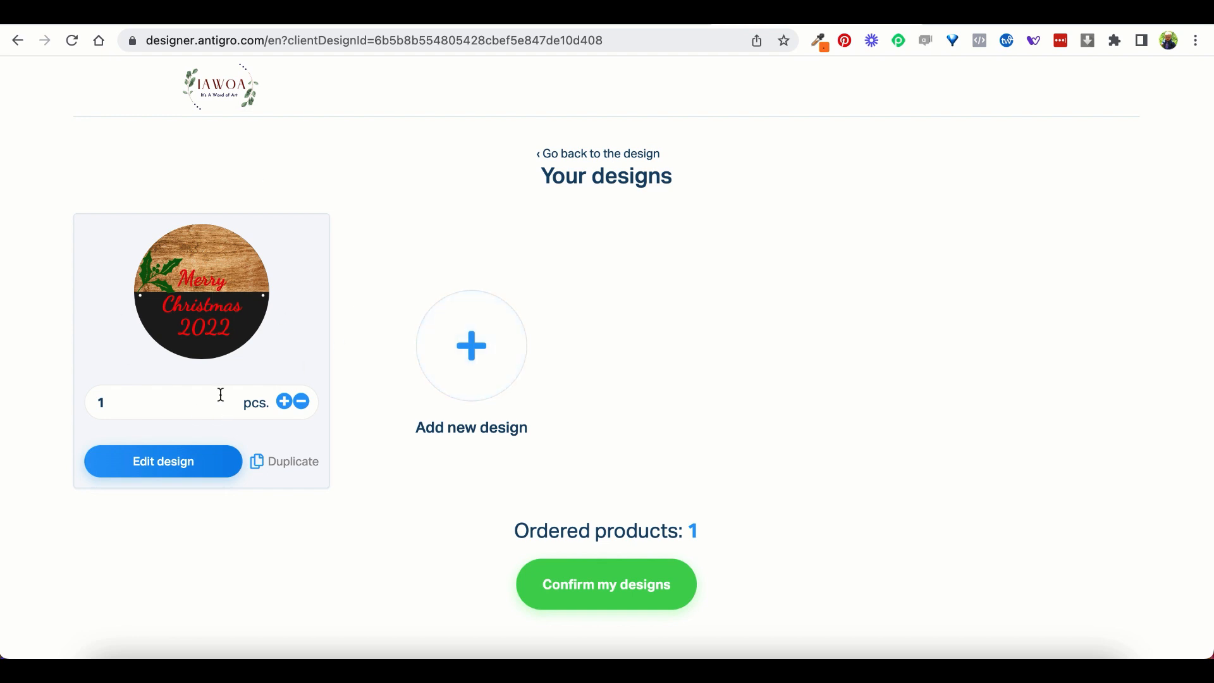
pyautogui.click(610, 592)
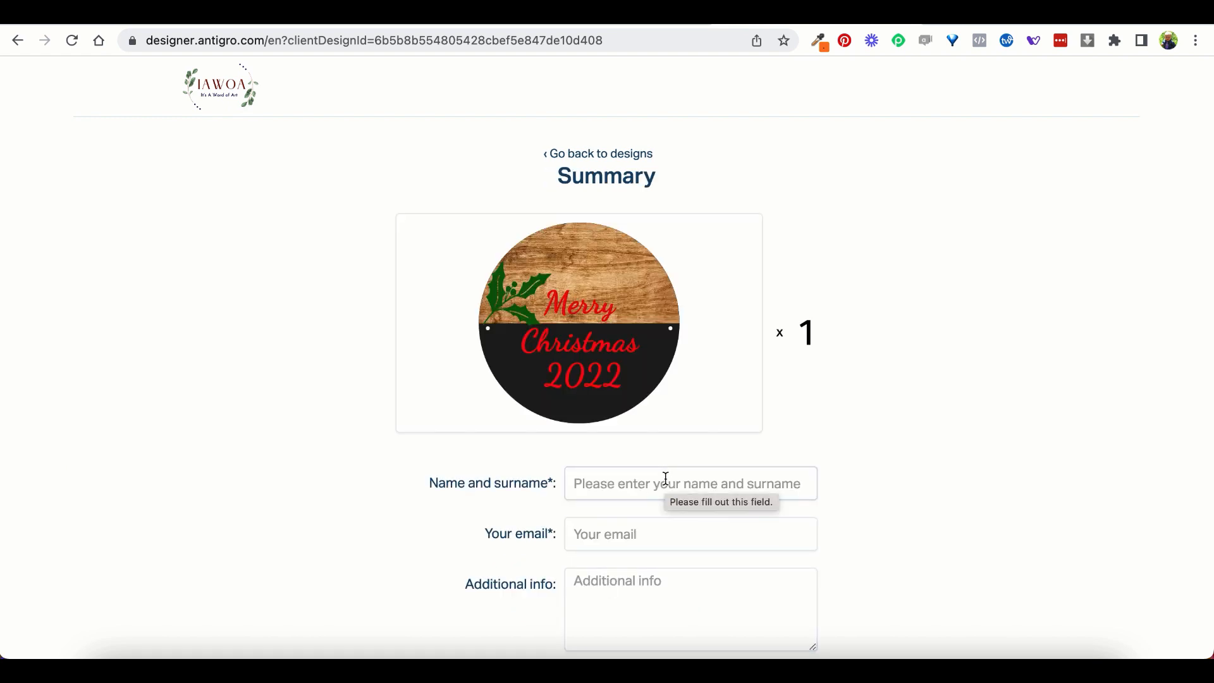
pyautogui.scroll(-1, 673, 569)
pyautogui.scroll(-3, 676, 578)
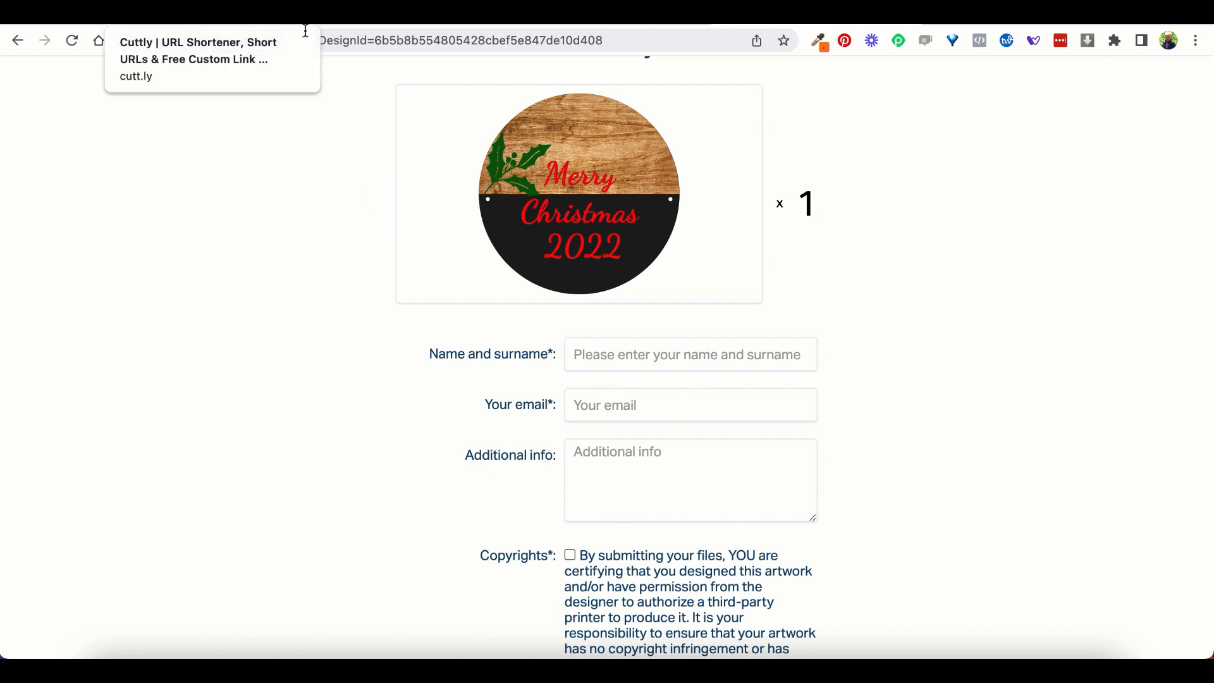
# Step: Switch to the store's Design Your Own Ornaments & Door Hangers page and view the available item options without changing the selection
pyautogui.click(380, 11)
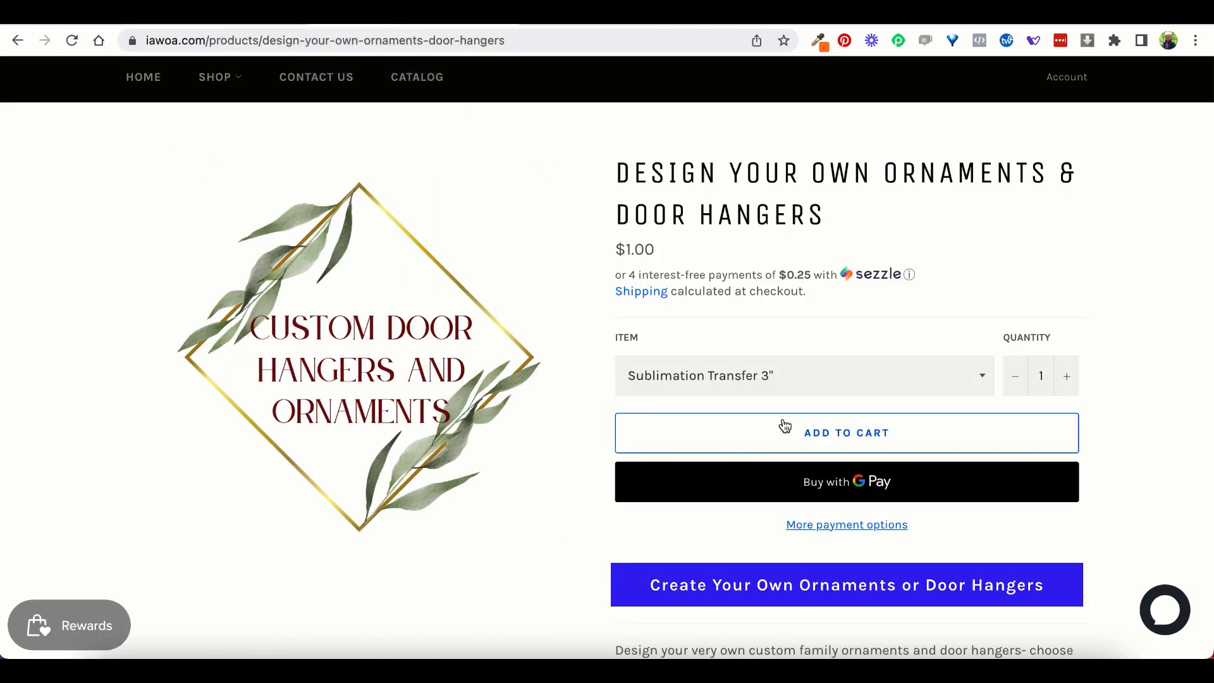
pyautogui.click(793, 394)
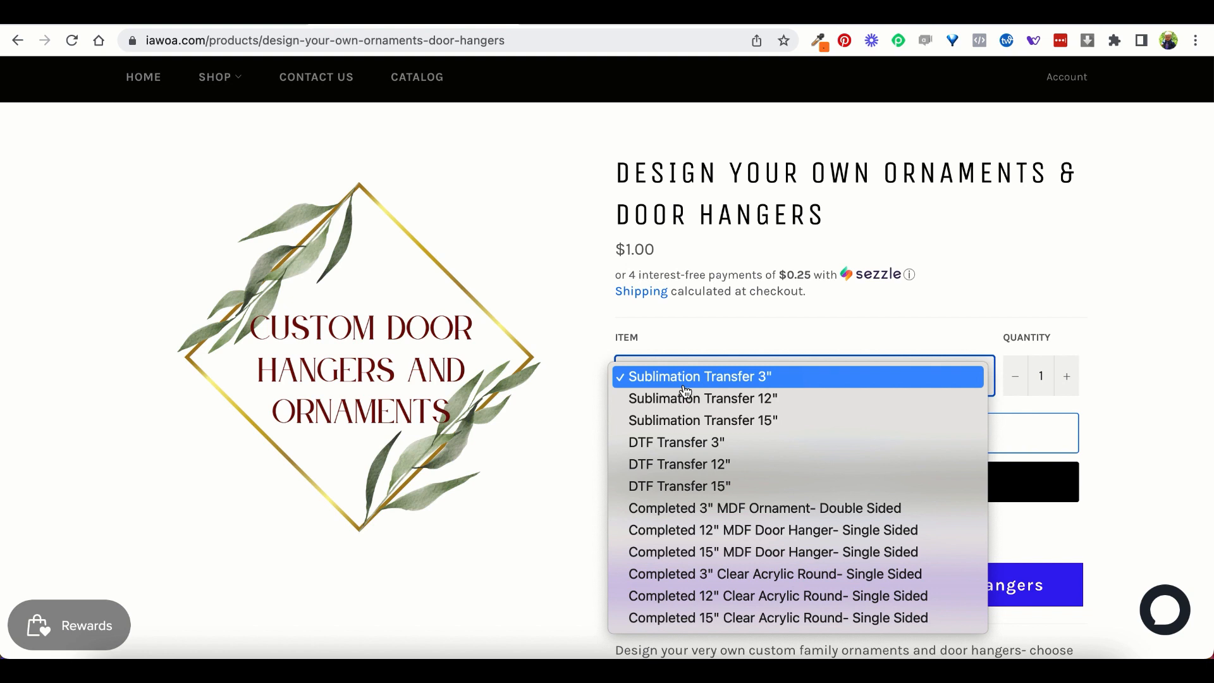
pyautogui.click(498, 238)
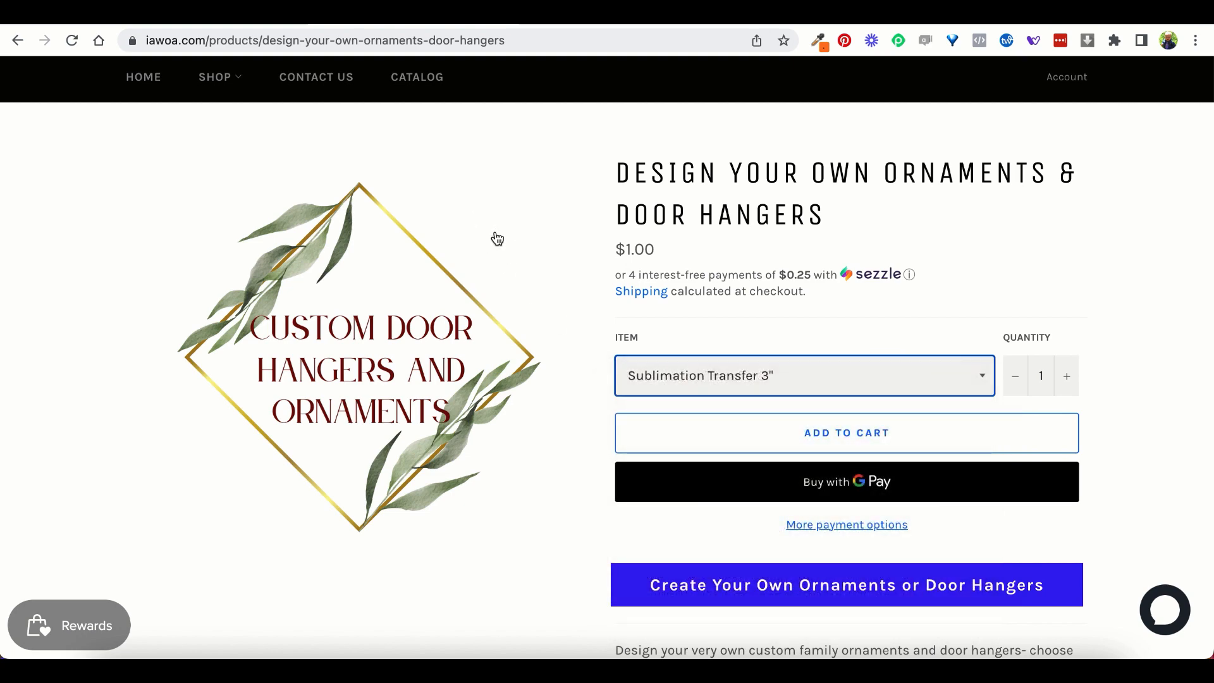